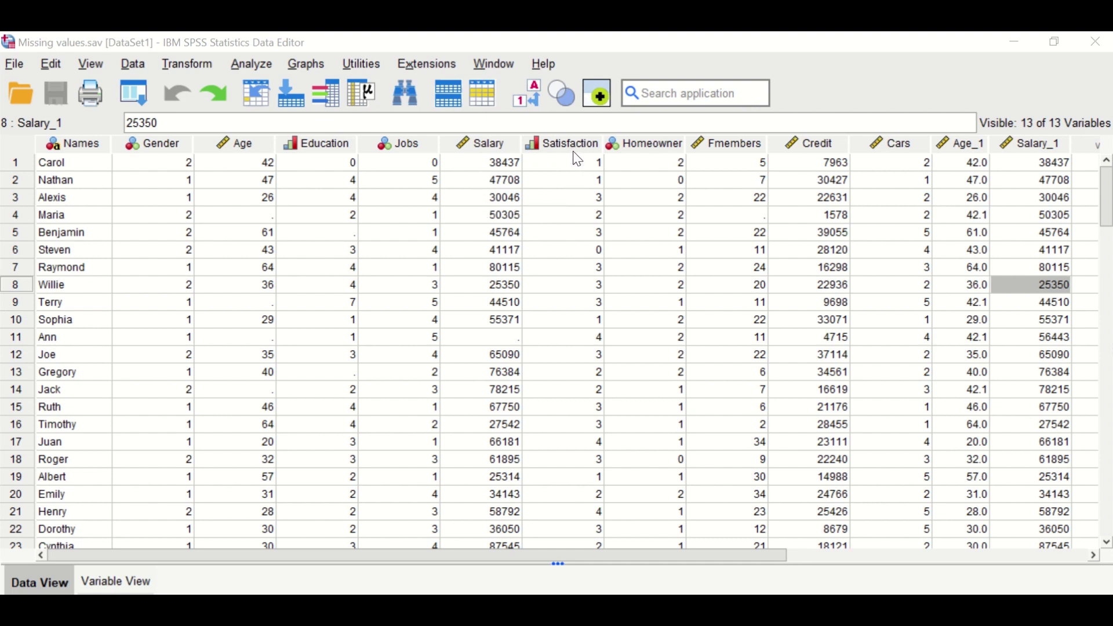
# Step: Look over the data columns and show the variable definitions of the Missing values.sav dataset
pyautogui.moveTo(578, 159)
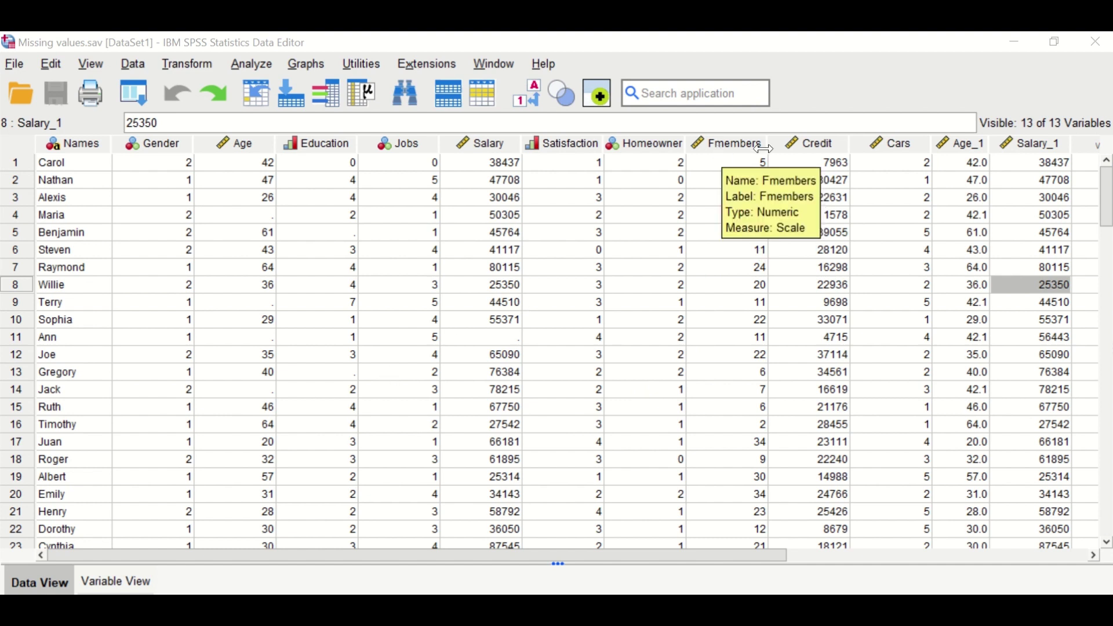
pyautogui.moveTo(790, 156)
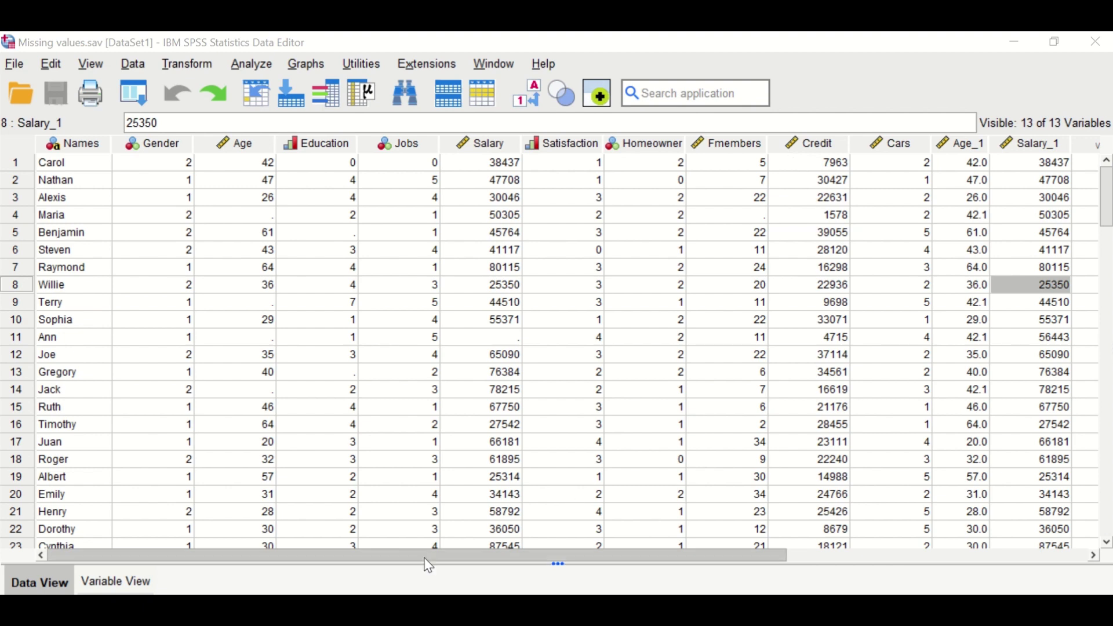
pyautogui.click(119, 582)
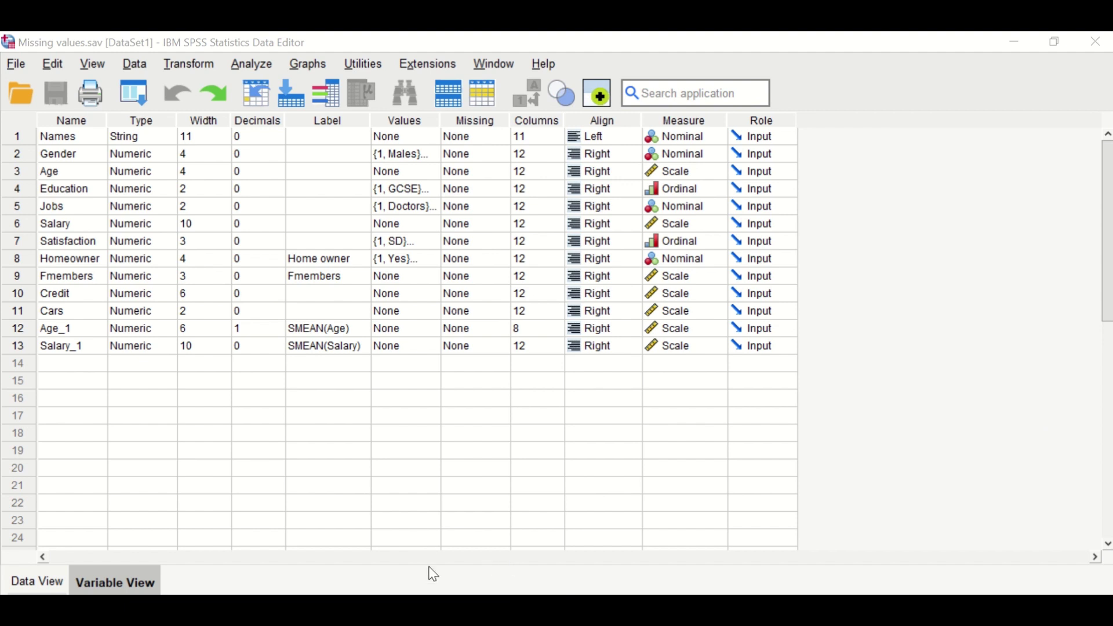
# Step: Display the data file information for the working file
pyautogui.click(16, 65)
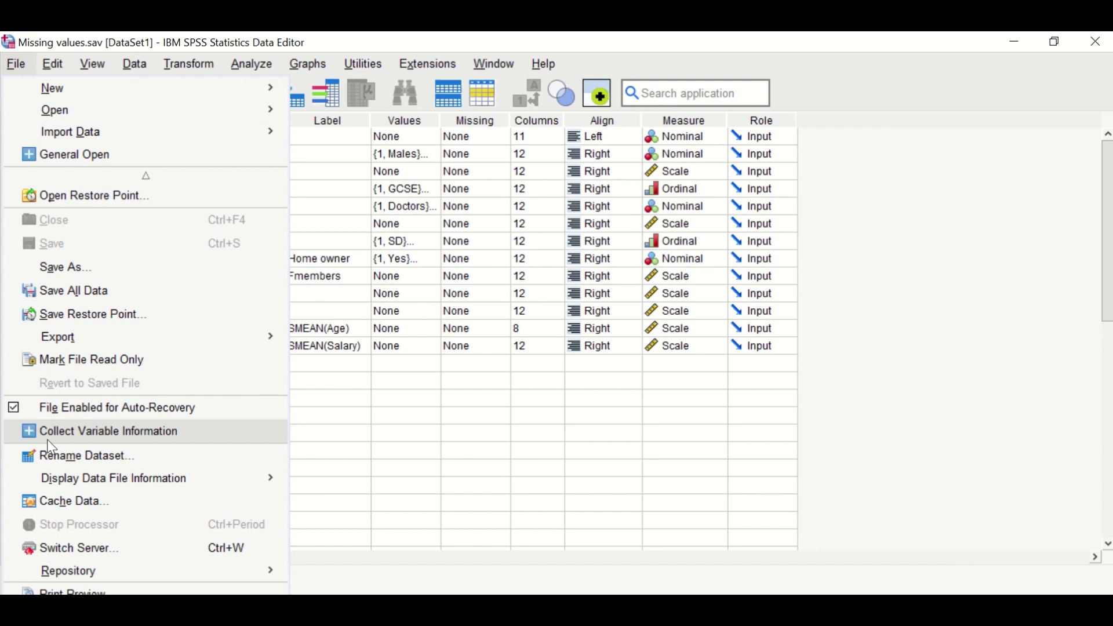
pyautogui.moveTo(59, 481)
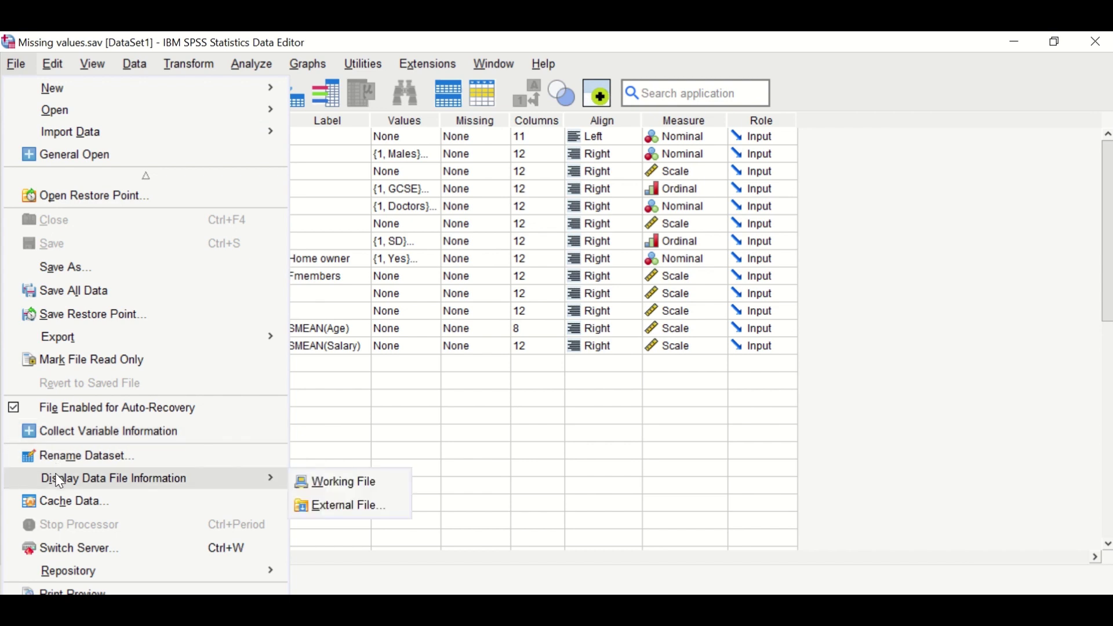
pyautogui.click(364, 489)
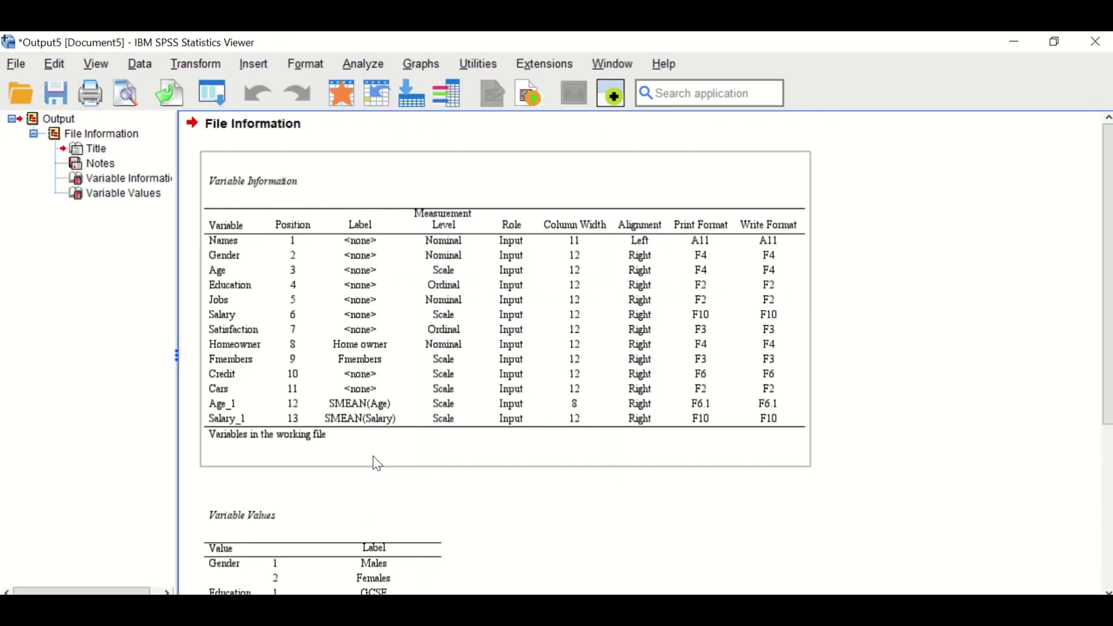
# Step: Examine the Variable Information table and the value labels for Gender, Education, Jobs, Satisfaction and Homeowner in the Variable Values table
pyautogui.scroll(-3, 422, 391)
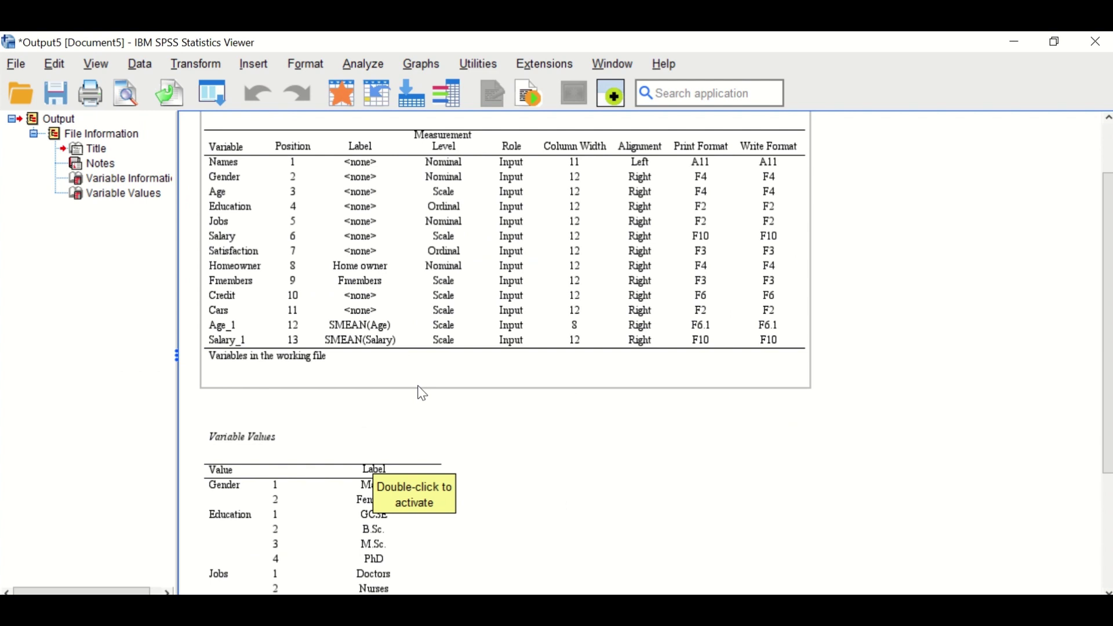
pyautogui.scroll(-7, 423, 393)
pyautogui.scroll(10, 424, 394)
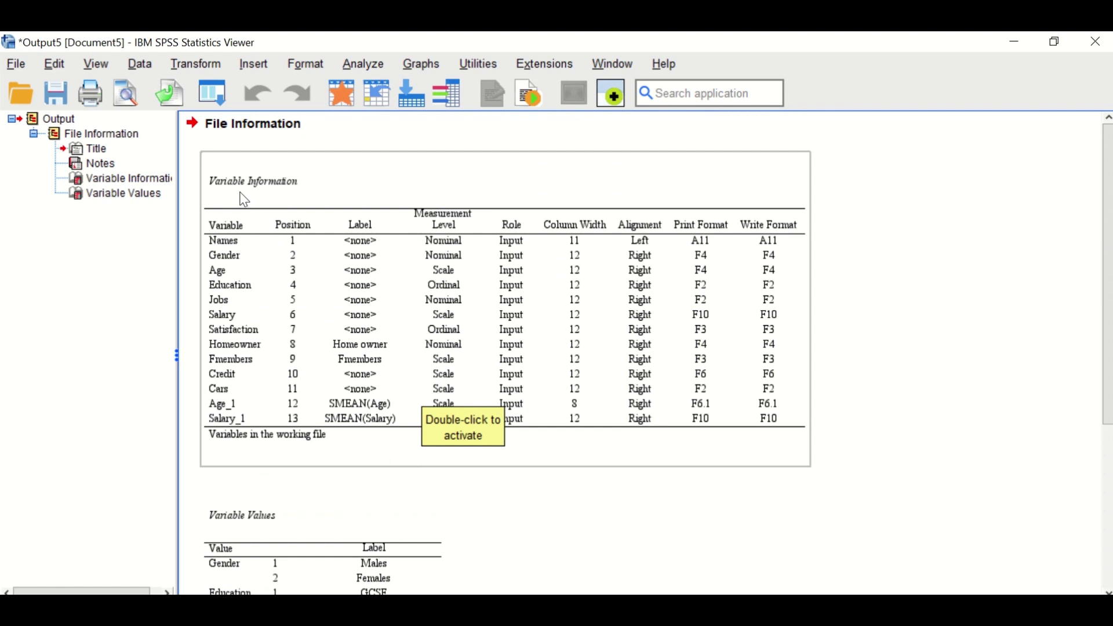
pyautogui.scroll(-3, 586, 441)
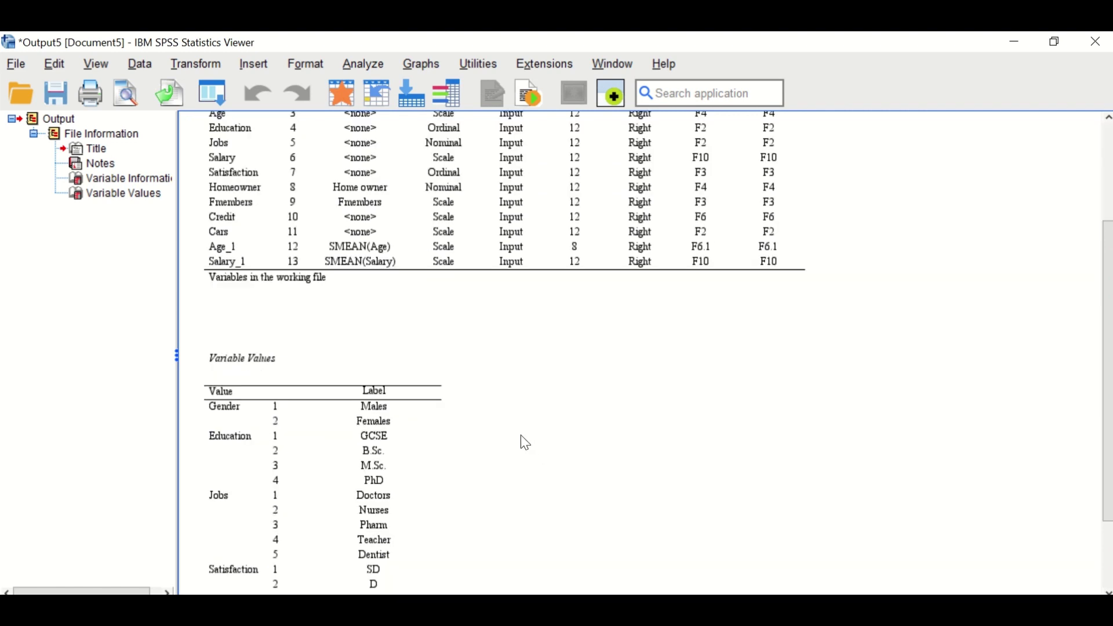
pyautogui.scroll(-2, 525, 444)
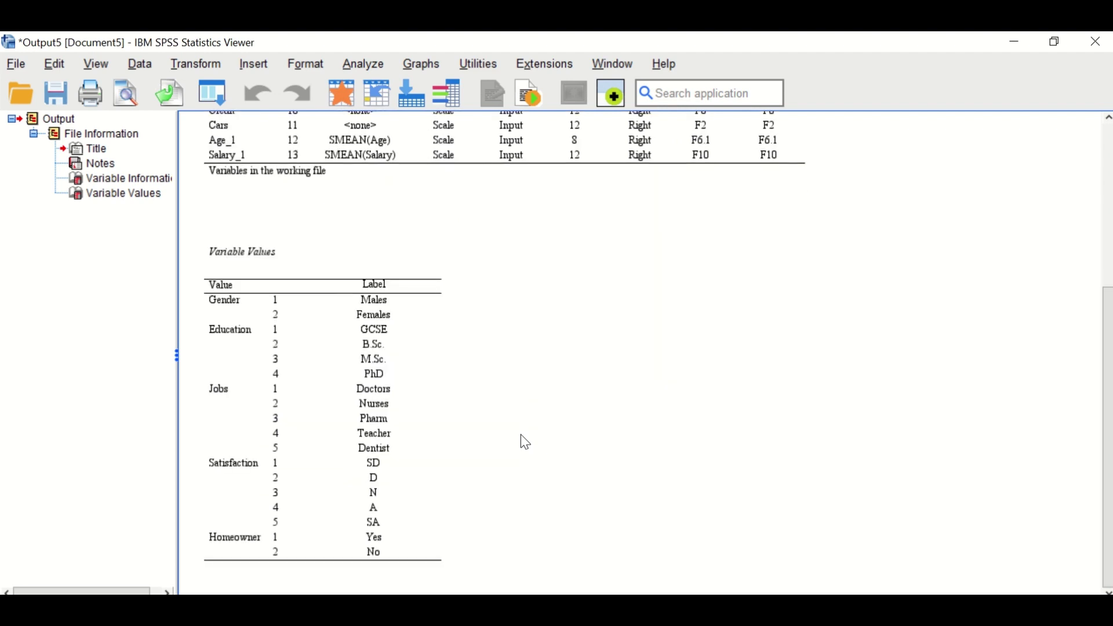
pyautogui.scroll(2, 525, 444)
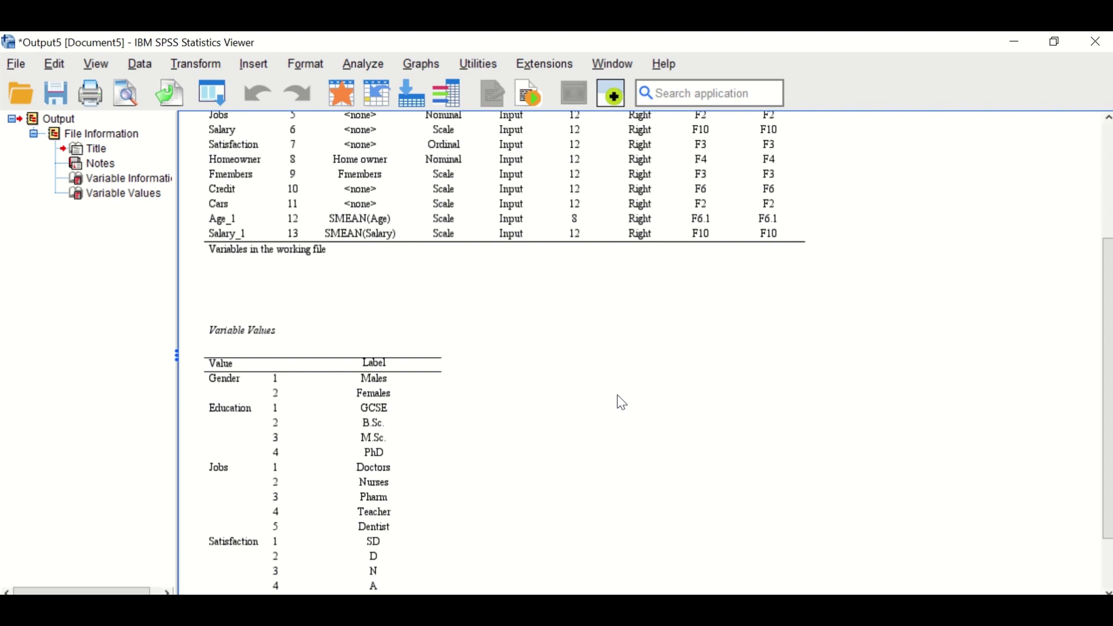
pyautogui.scroll(3, 613, 417)
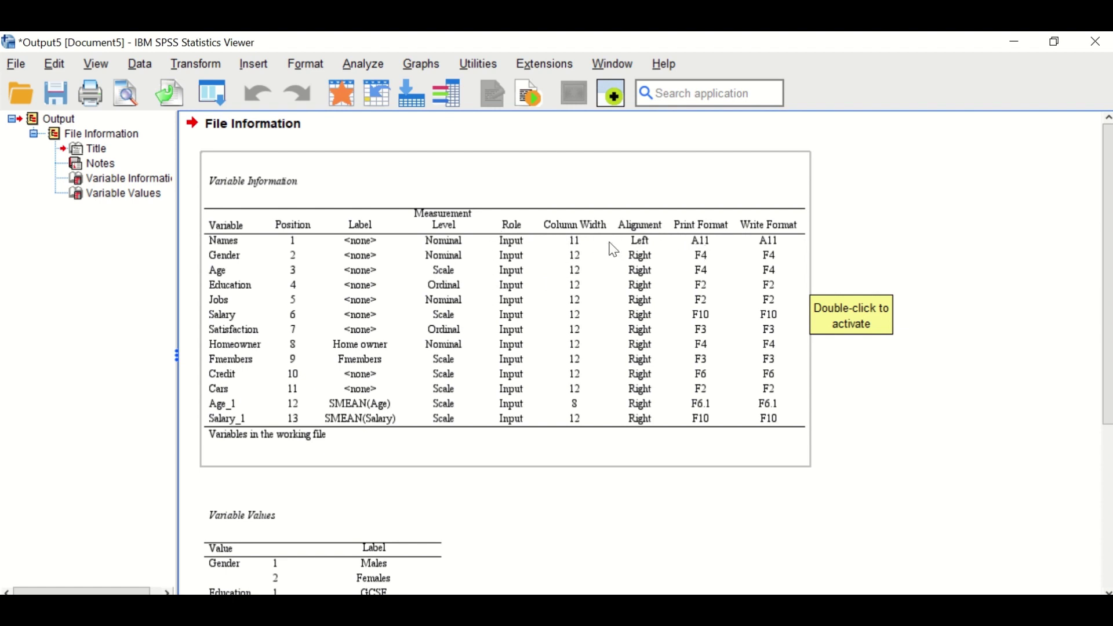
pyautogui.scroll(-4, 647, 246)
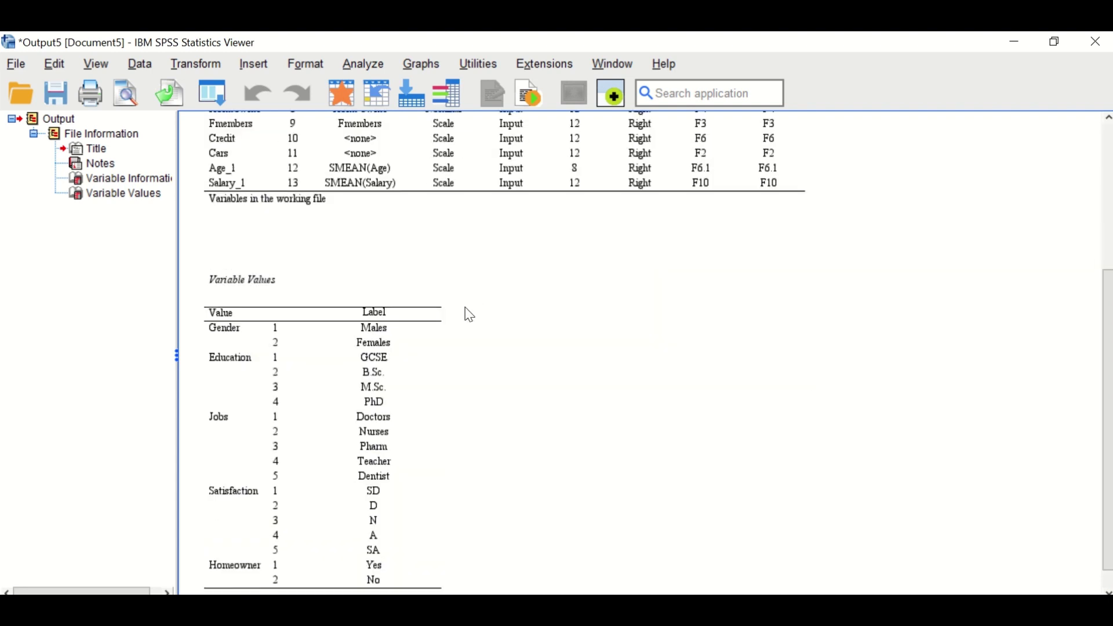
pyautogui.scroll(-1, 474, 369)
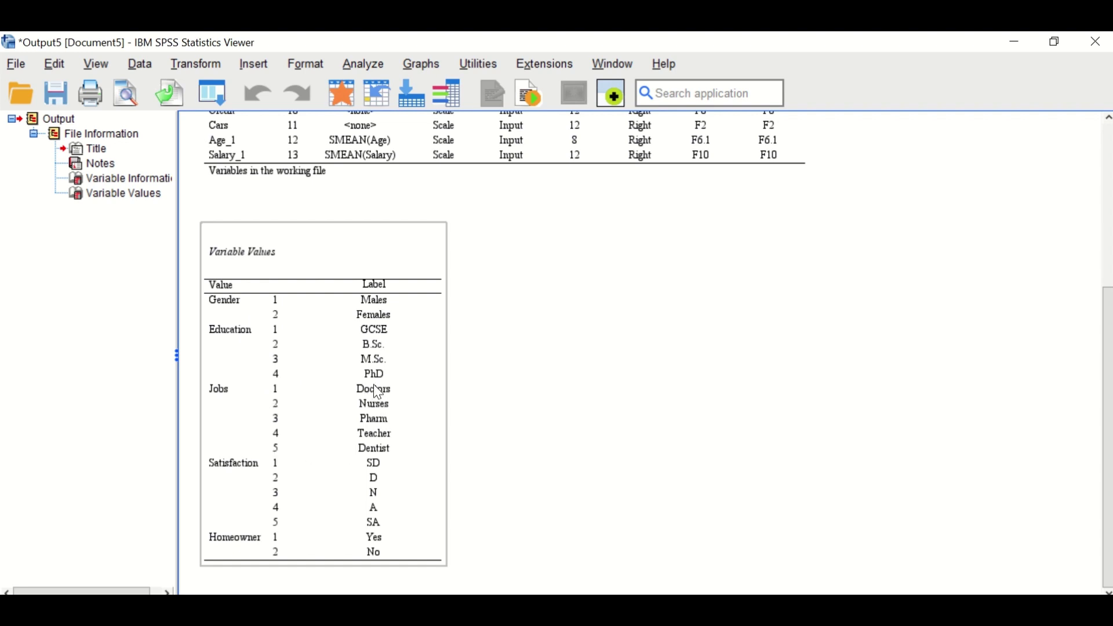
pyautogui.click(192, 502)
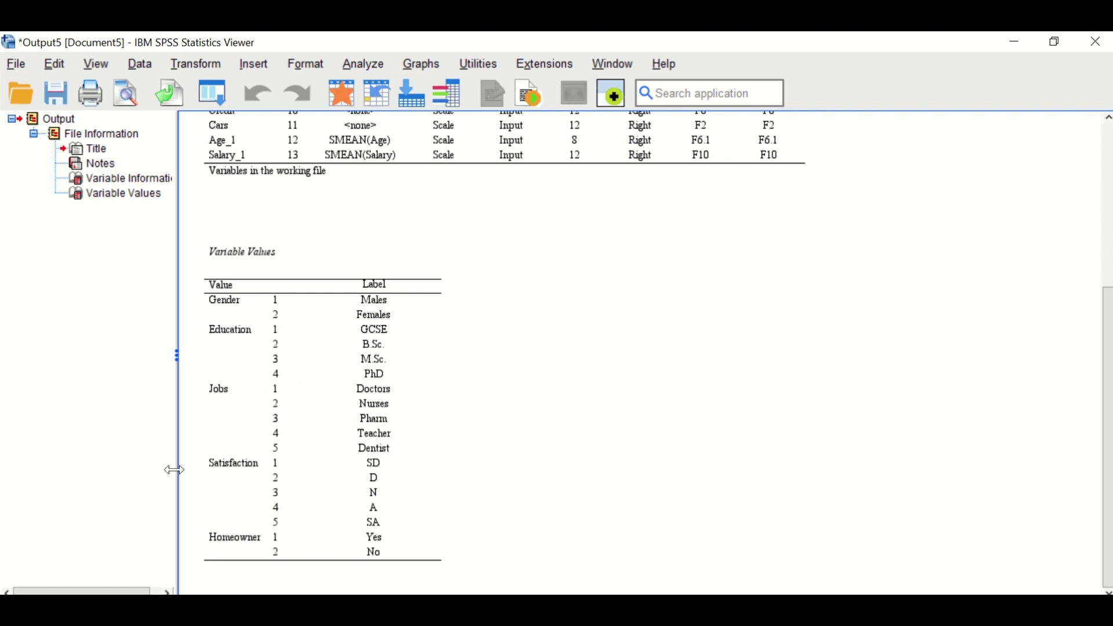
pyautogui.click(220, 478)
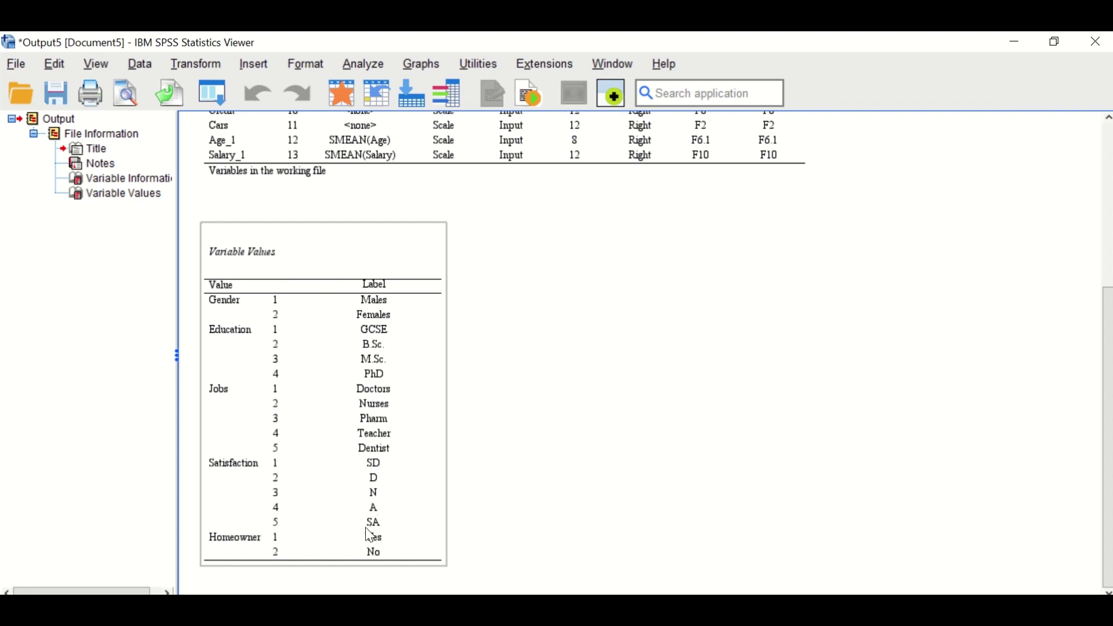
pyautogui.click(460, 532)
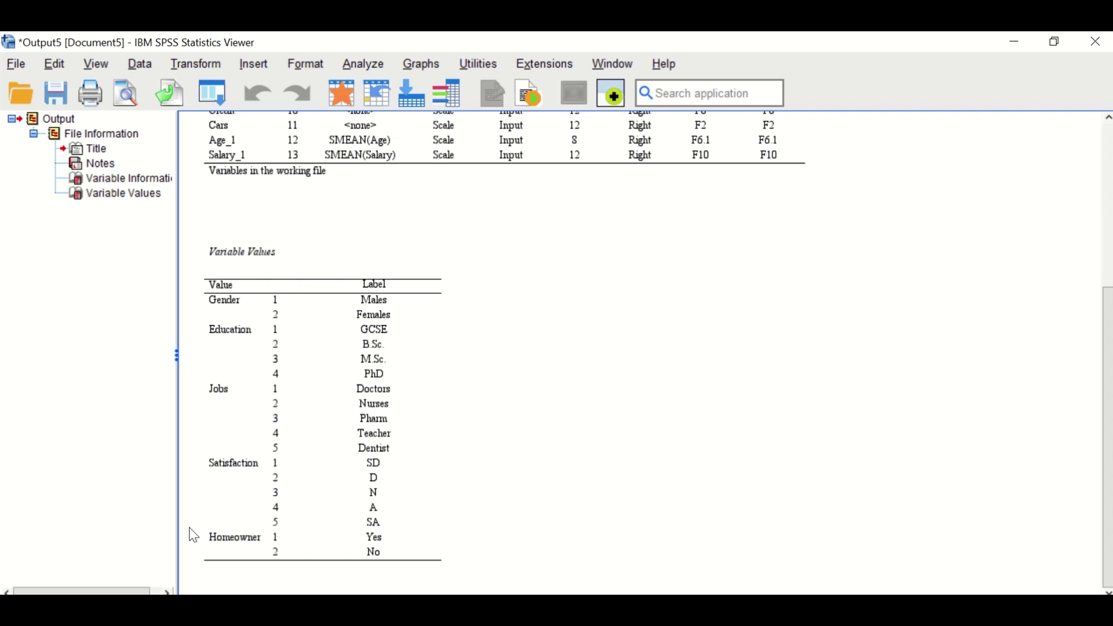
pyautogui.click(262, 536)
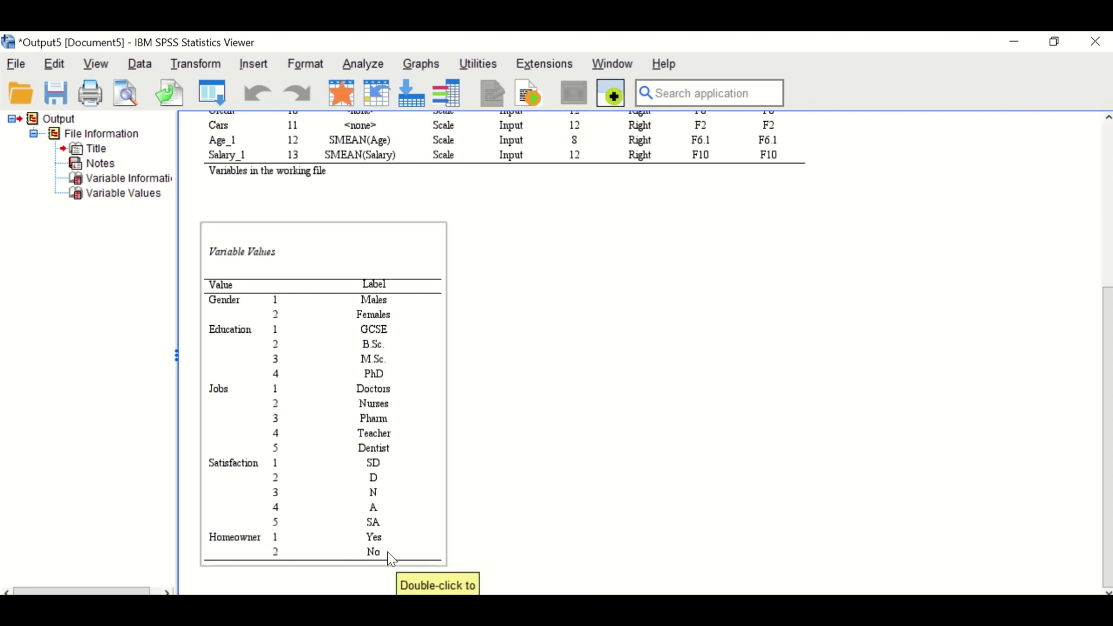
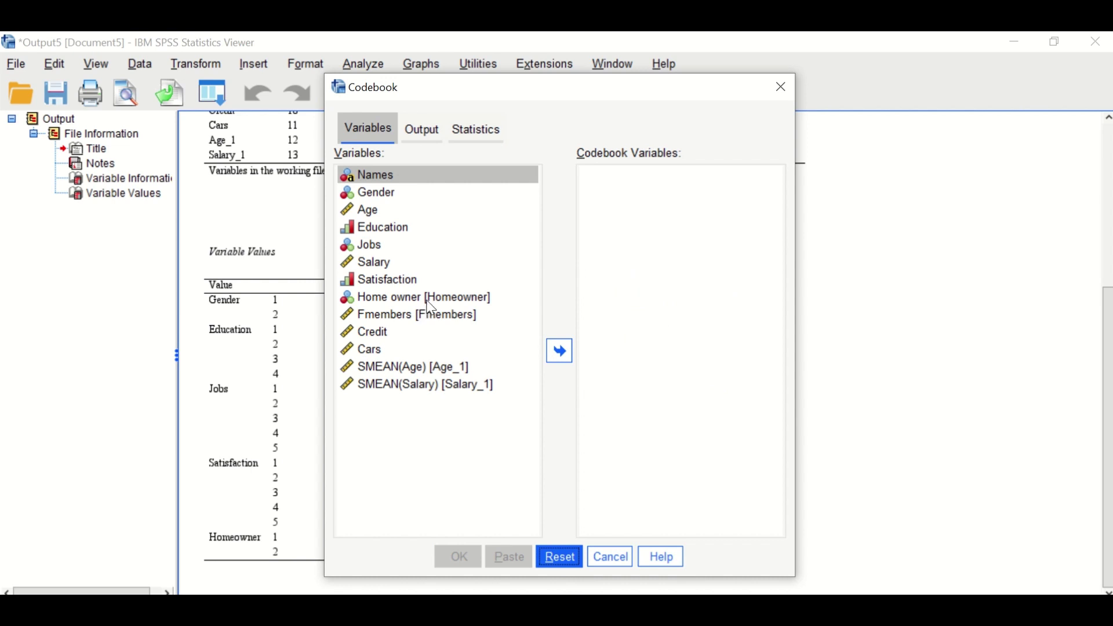
# Step: Add all variables from Names through SMEAN(Salary) to the Codebook variables
pyautogui.moveTo(560, 87); pyautogui.dragTo(518, 79)
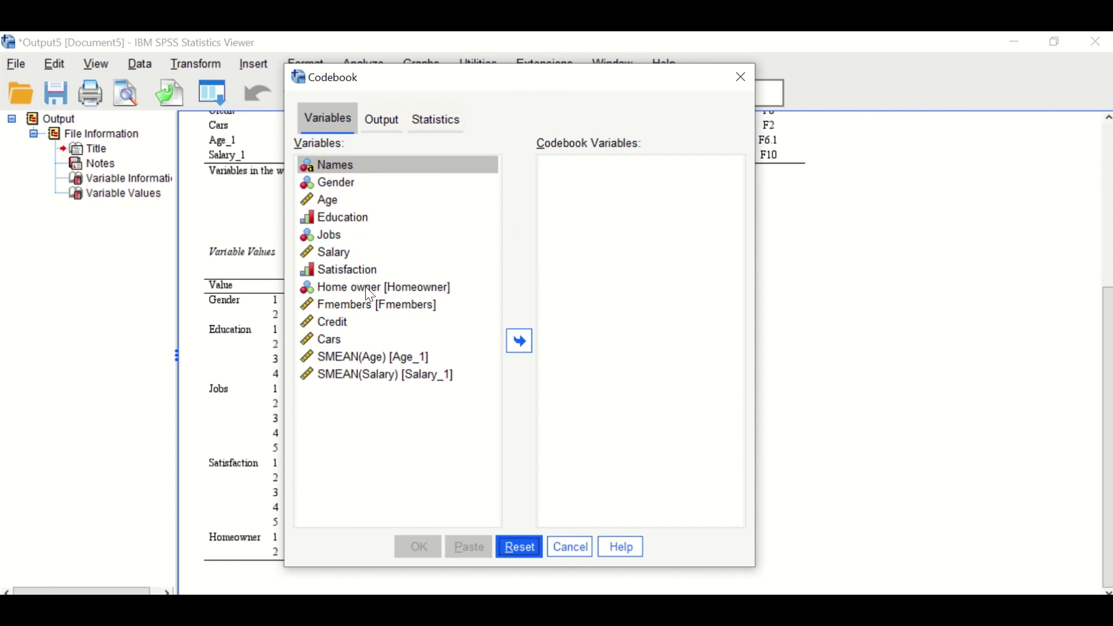
pyautogui.keyDown('shift'); pyautogui.click(341, 377); pyautogui.keyUp('shift')
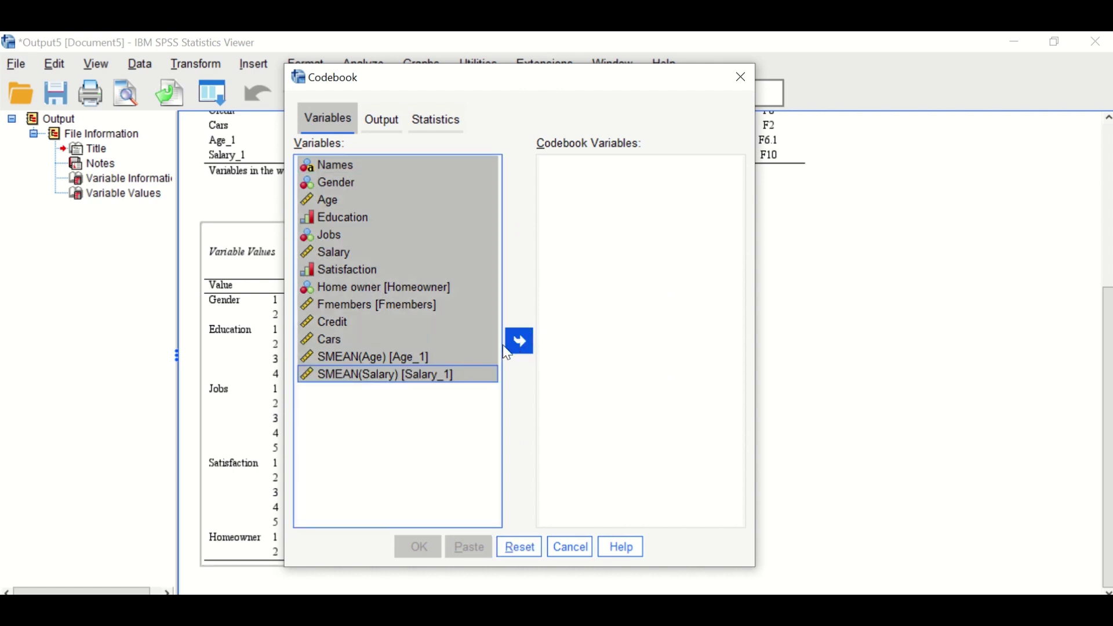
pyautogui.click(519, 340)
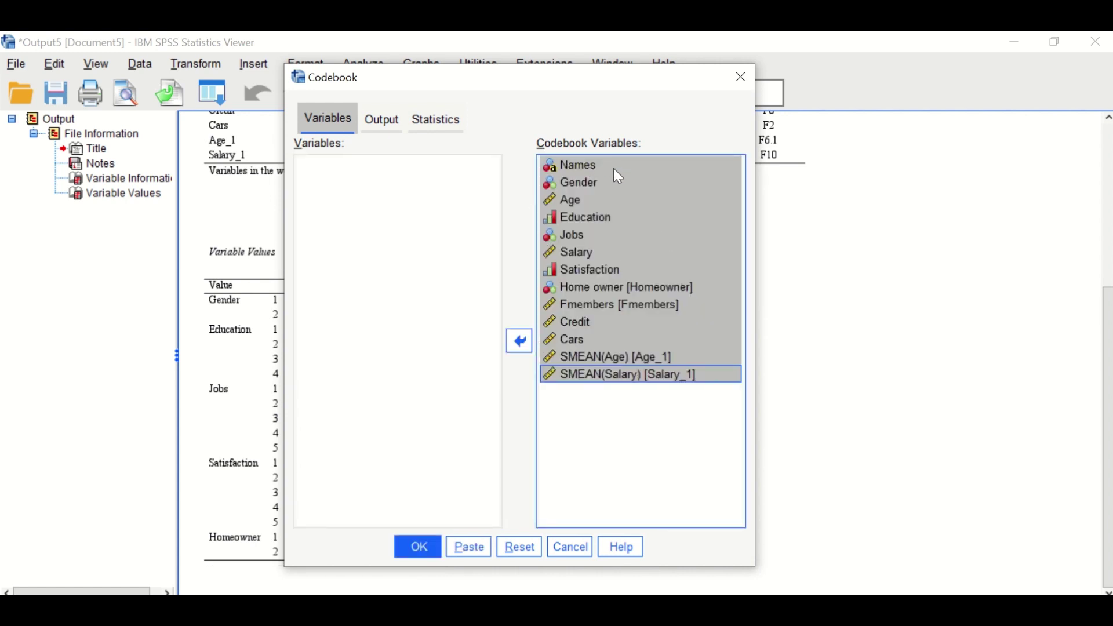
# Step: Check the Codebook output options and run it with counts, percent, mean, standard deviation and quartiles included
pyautogui.click(377, 120)
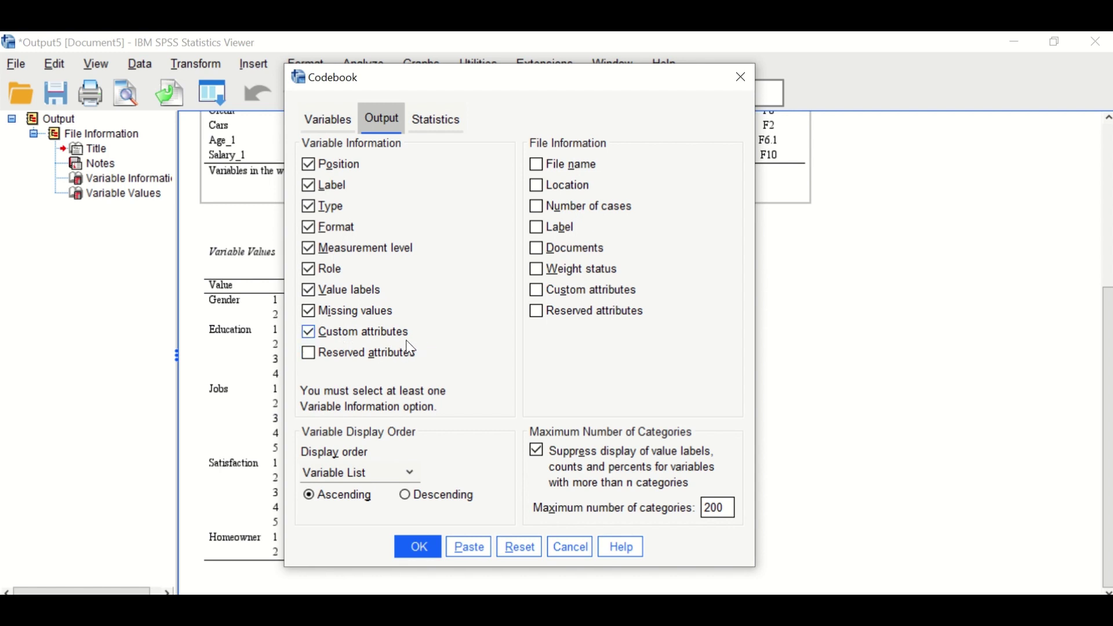
pyautogui.click(442, 119)
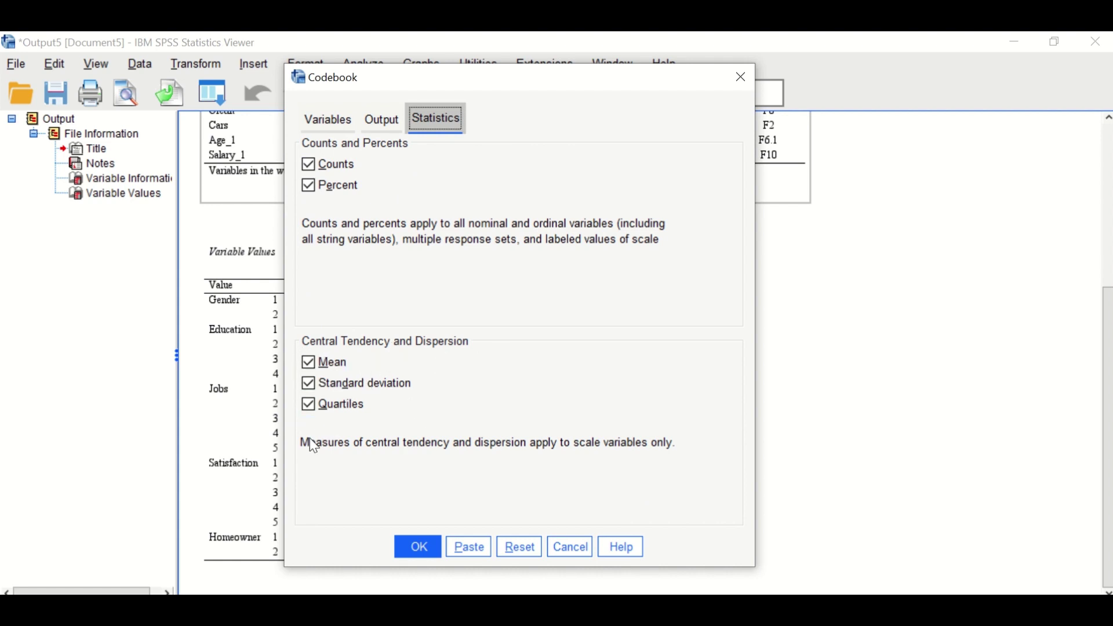
pyautogui.click(413, 549)
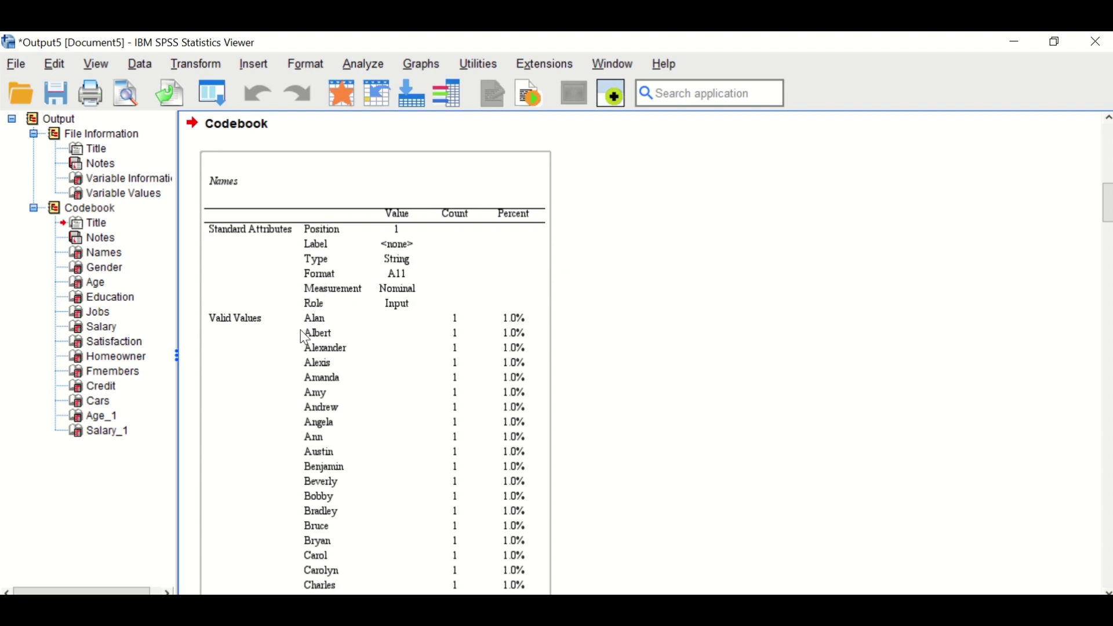
# Step: Examine the Codebook tables for Names, Gender, Age and Education, including their valid values, missing values and summary statistics
pyautogui.scroll(-2, 244, 342)
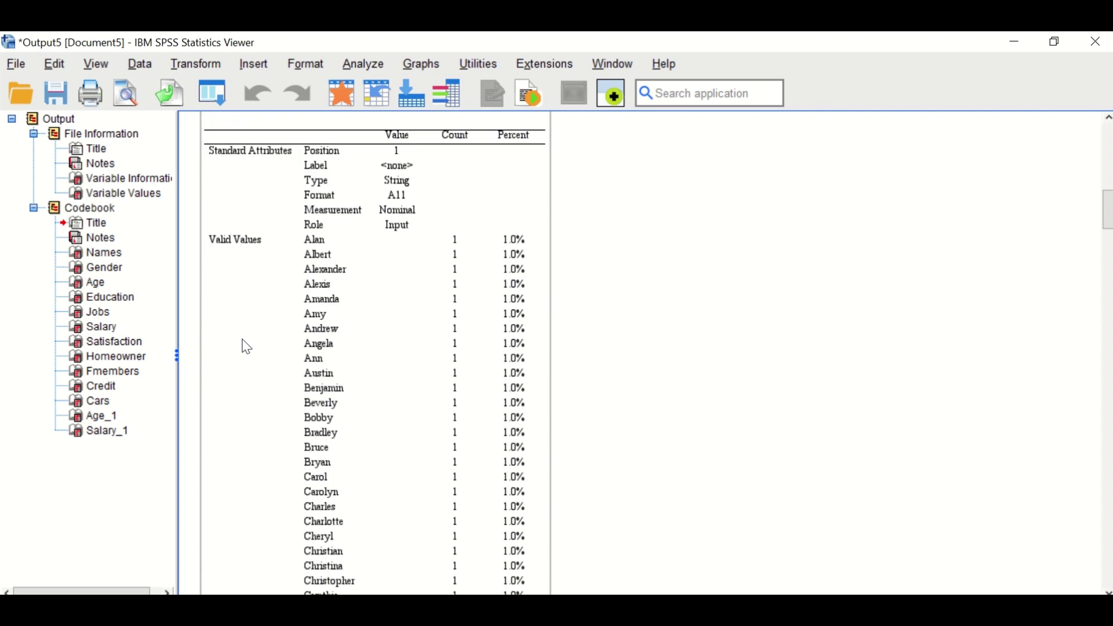
pyautogui.scroll(-18, 248, 348)
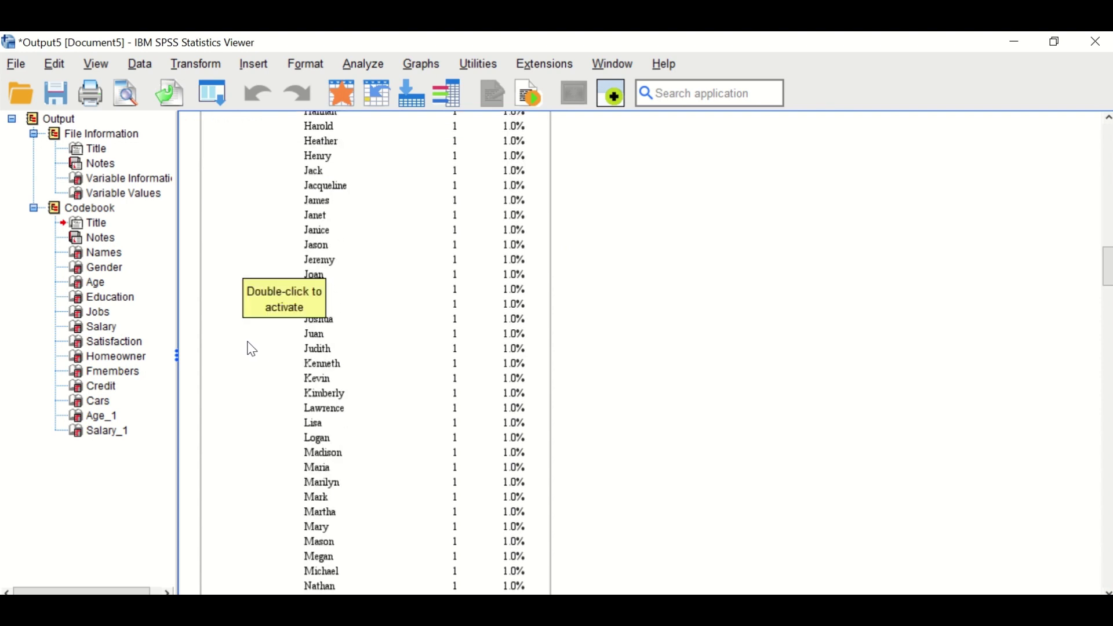
pyautogui.scroll(-15, 252, 349)
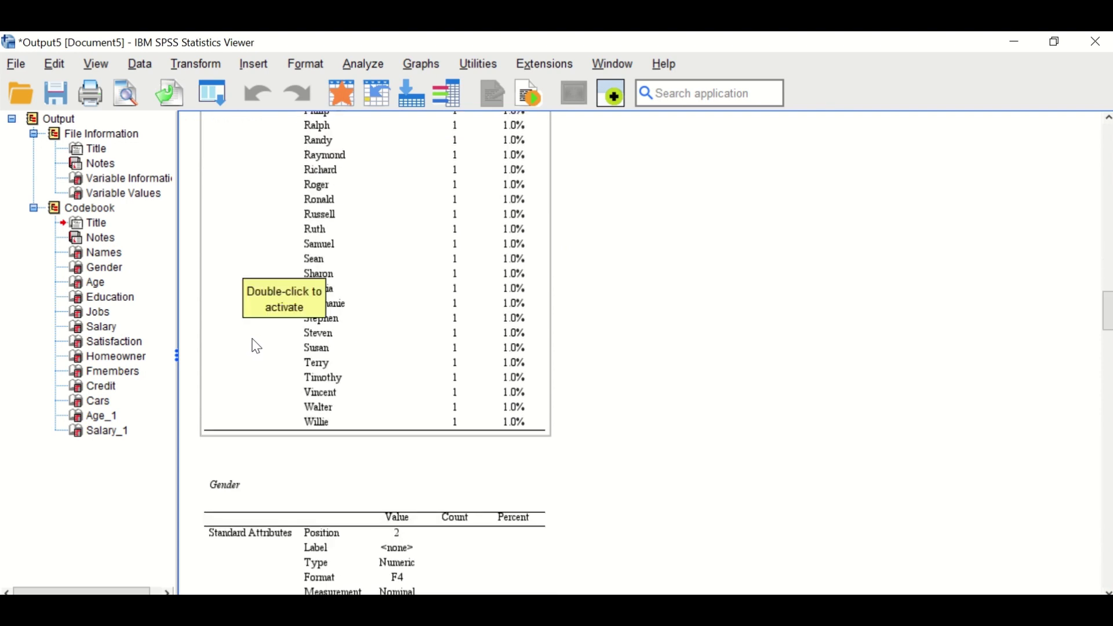
pyautogui.scroll(-4, 251, 348)
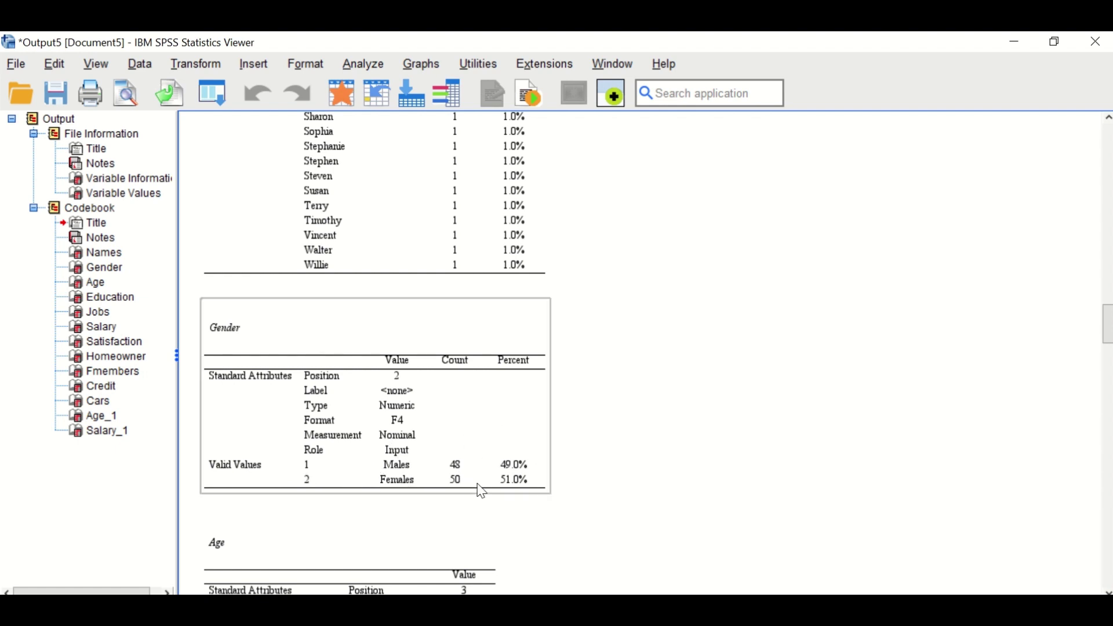
pyautogui.scroll(-3, 566, 443)
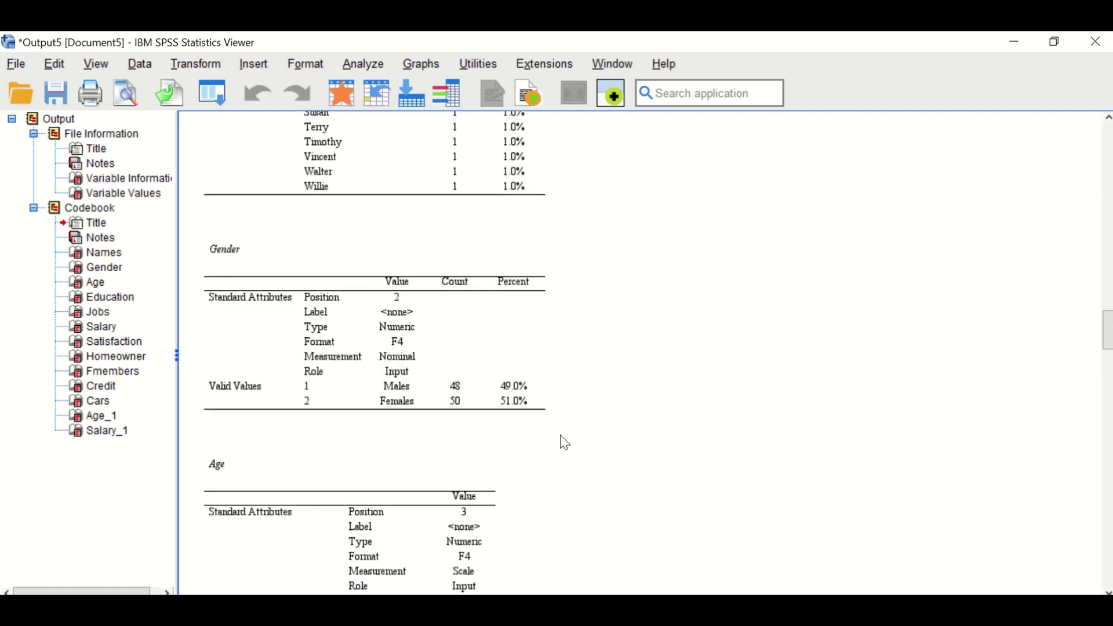
pyautogui.scroll(-6, 564, 435)
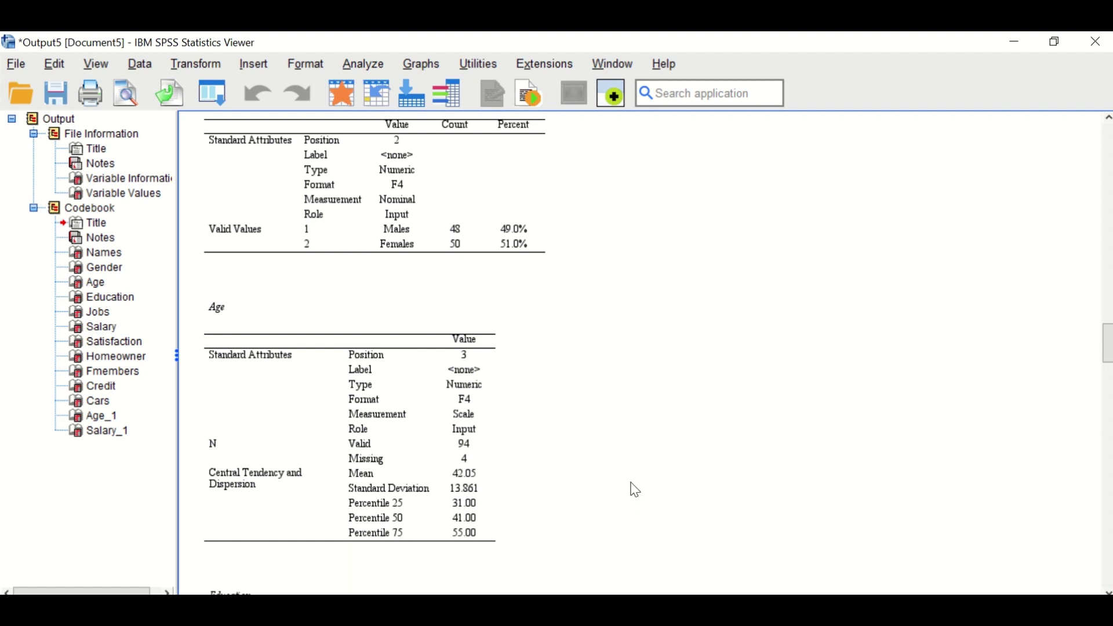
pyautogui.scroll(-3, 649, 476)
pyautogui.scroll(-3, 651, 476)
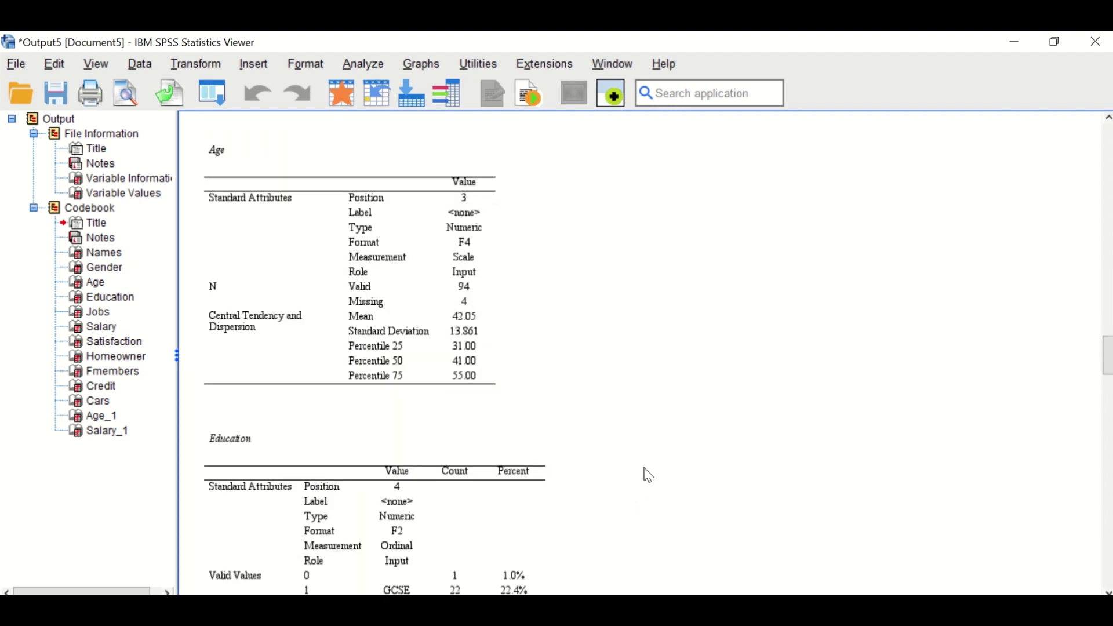
pyautogui.scroll(-3, 645, 474)
pyautogui.scroll(-3, 645, 474)
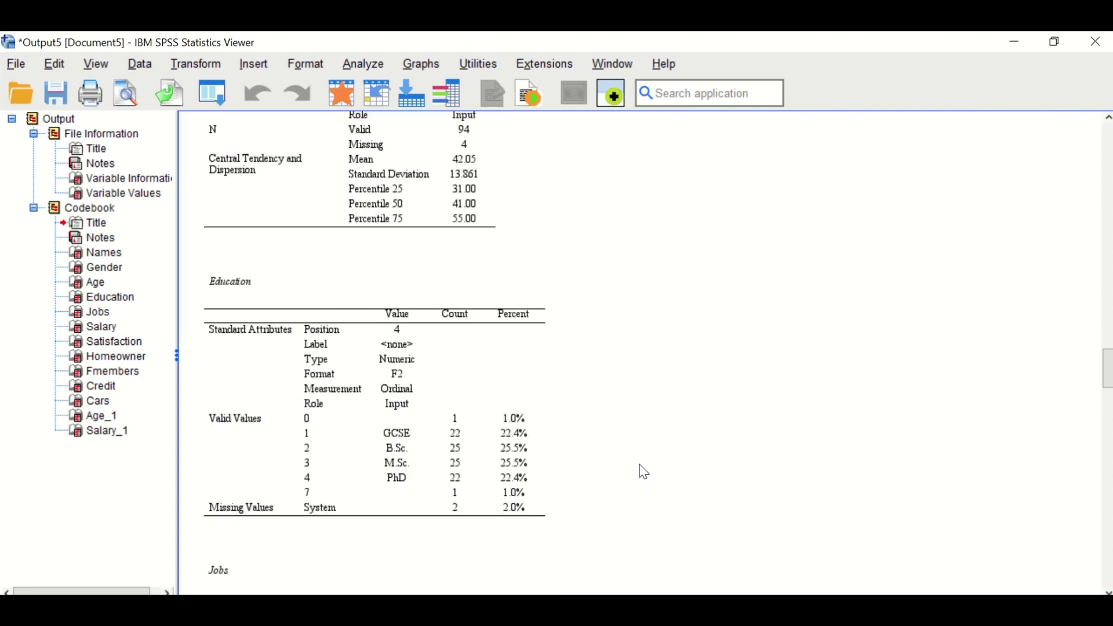
pyautogui.scroll(-3, 645, 472)
pyautogui.click(385, 328)
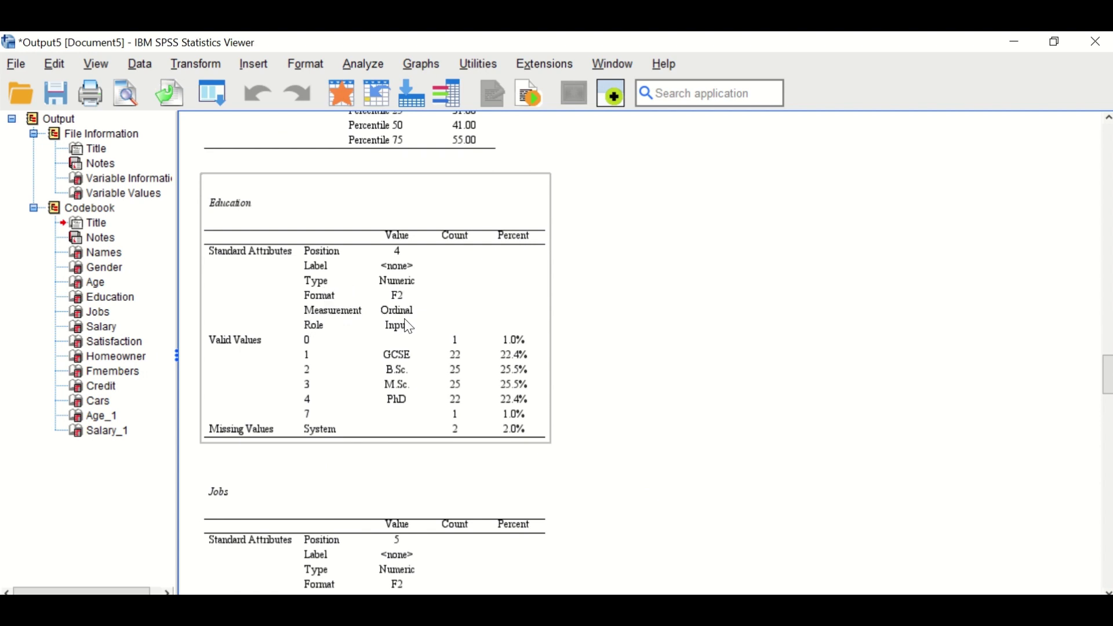
pyautogui.click(201, 352)
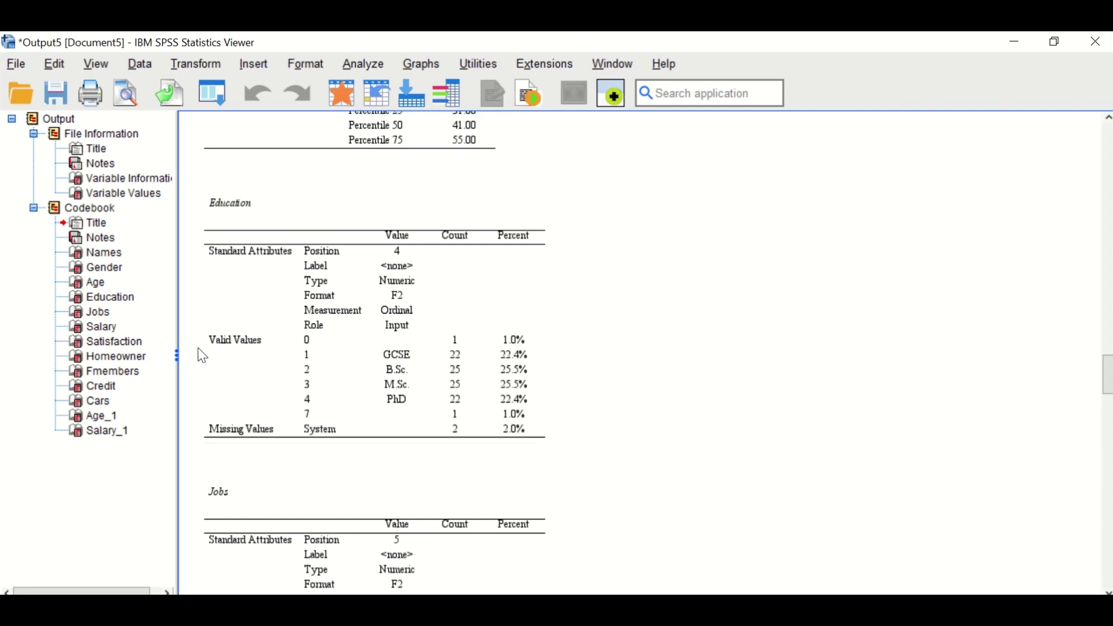
# Step: Examine the Education and Jobs tables in the Codebook for unlabelled codes, category counts, percentages and missing values
pyautogui.click(206, 354)
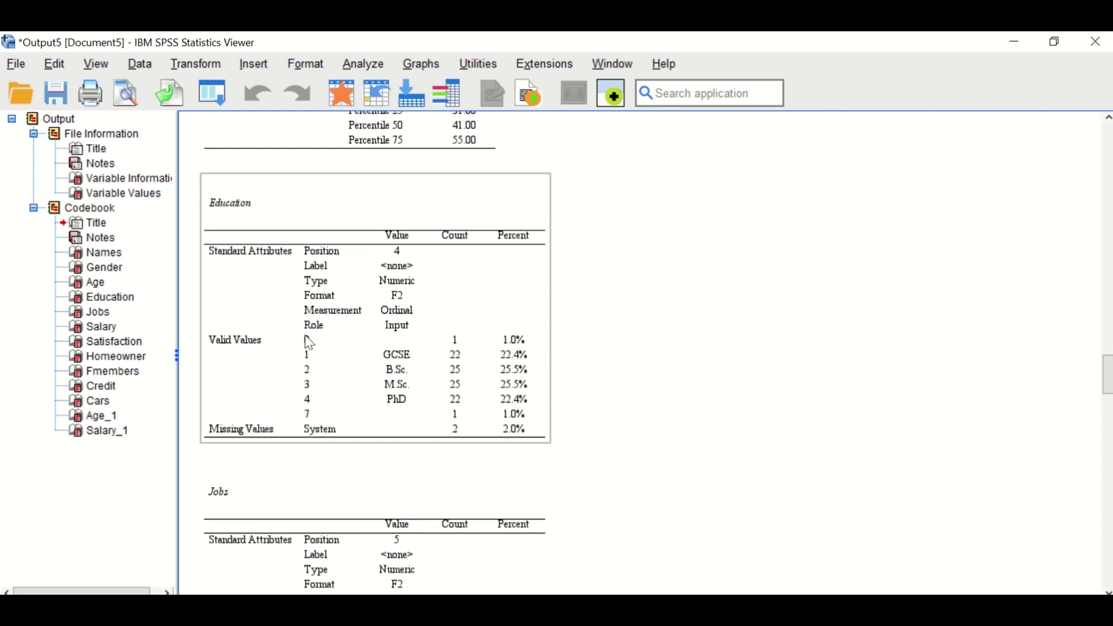
pyautogui.click(322, 470)
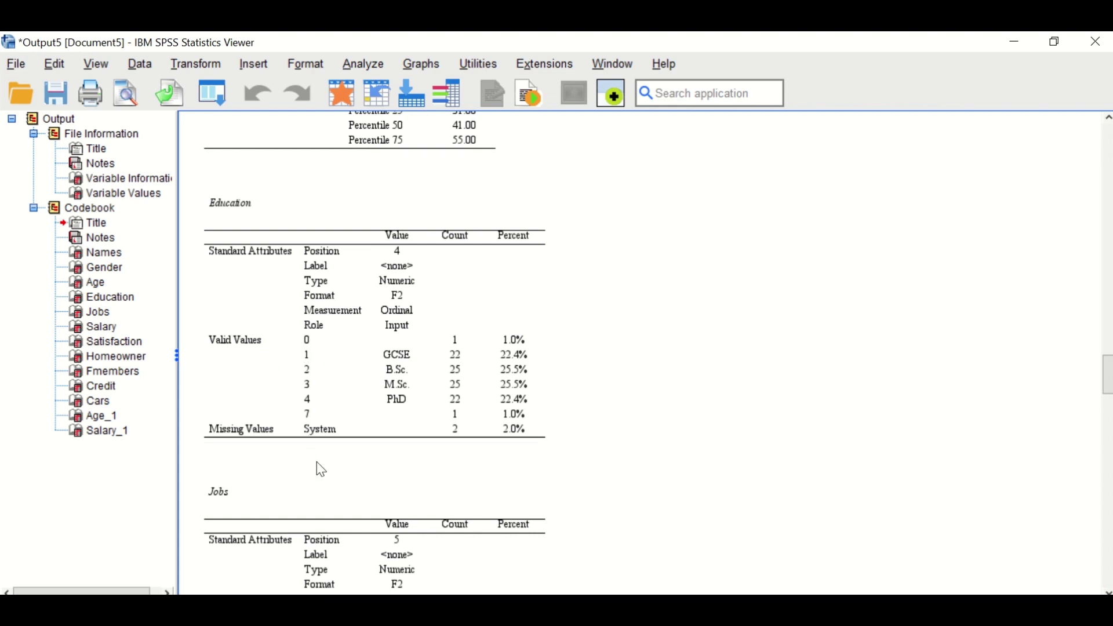
pyautogui.click(324, 406)
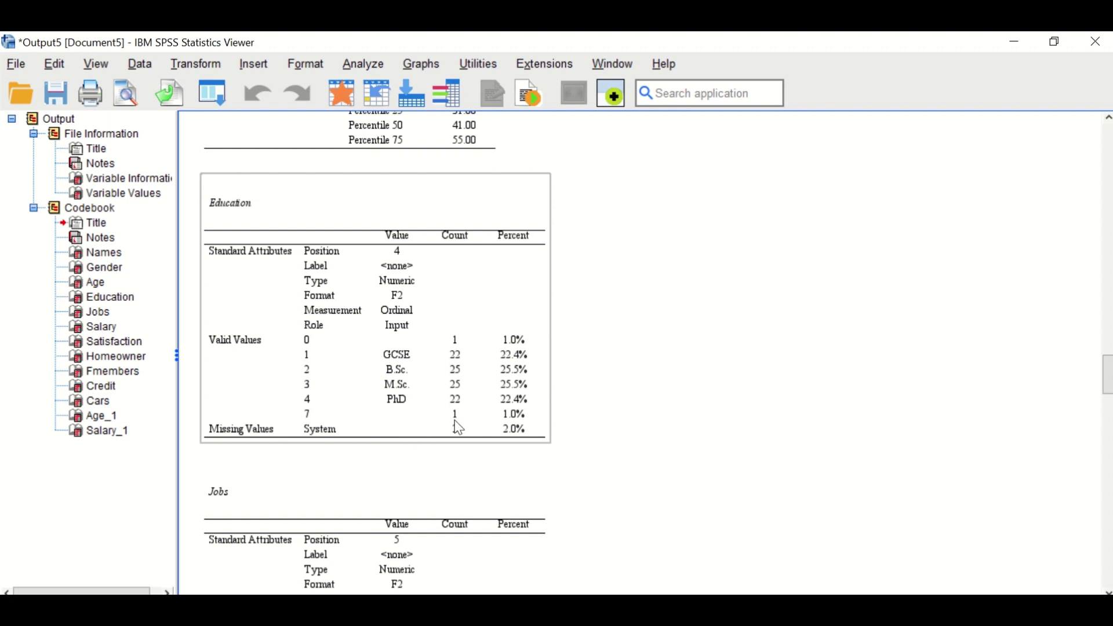
pyautogui.click(587, 425)
pyautogui.scroll(-1, 640, 402)
pyautogui.scroll(-2, 640, 401)
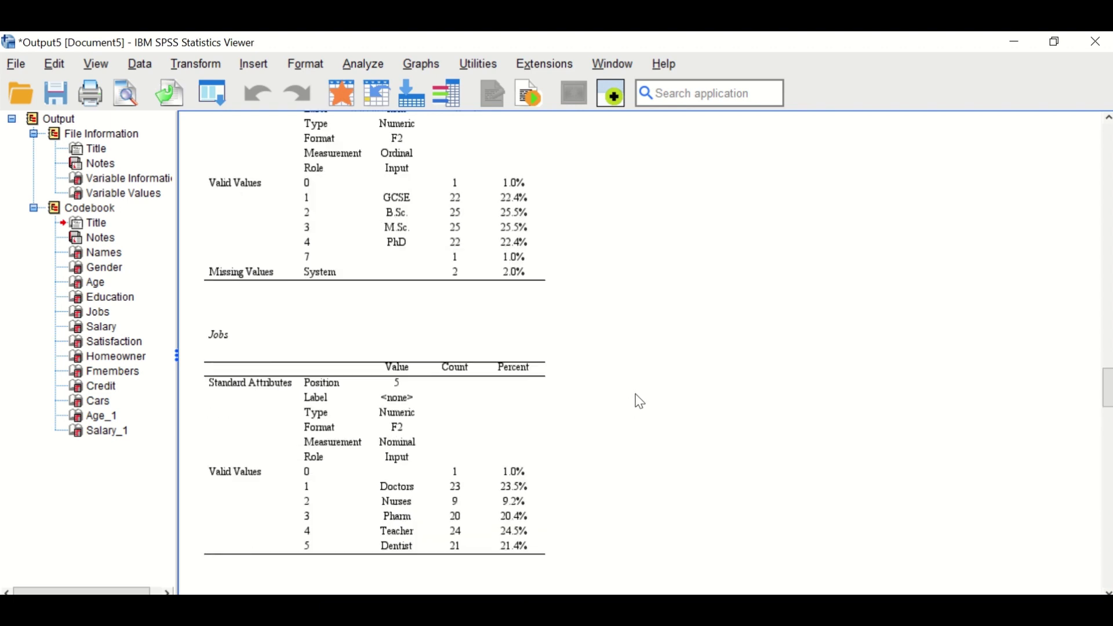
pyautogui.click(351, 321)
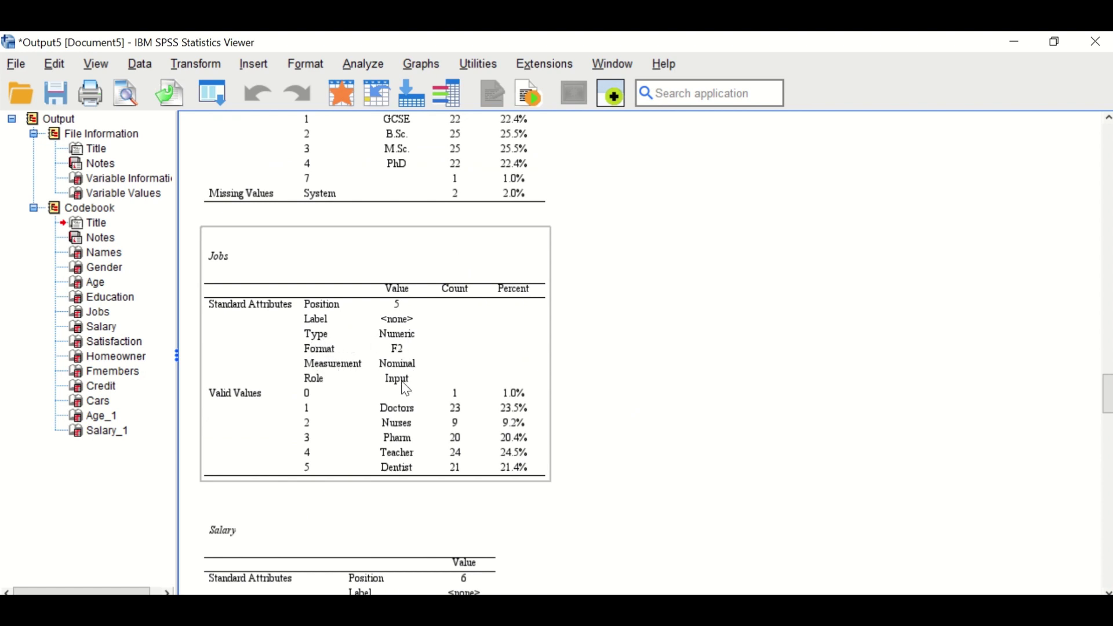
pyautogui.click(595, 367)
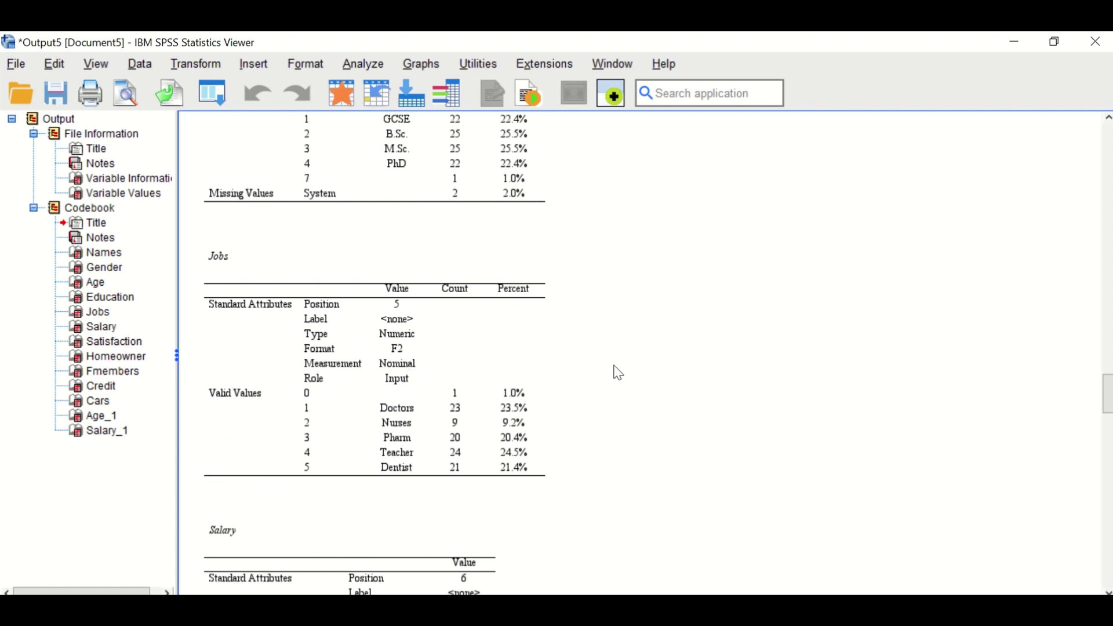
pyautogui.click(441, 393)
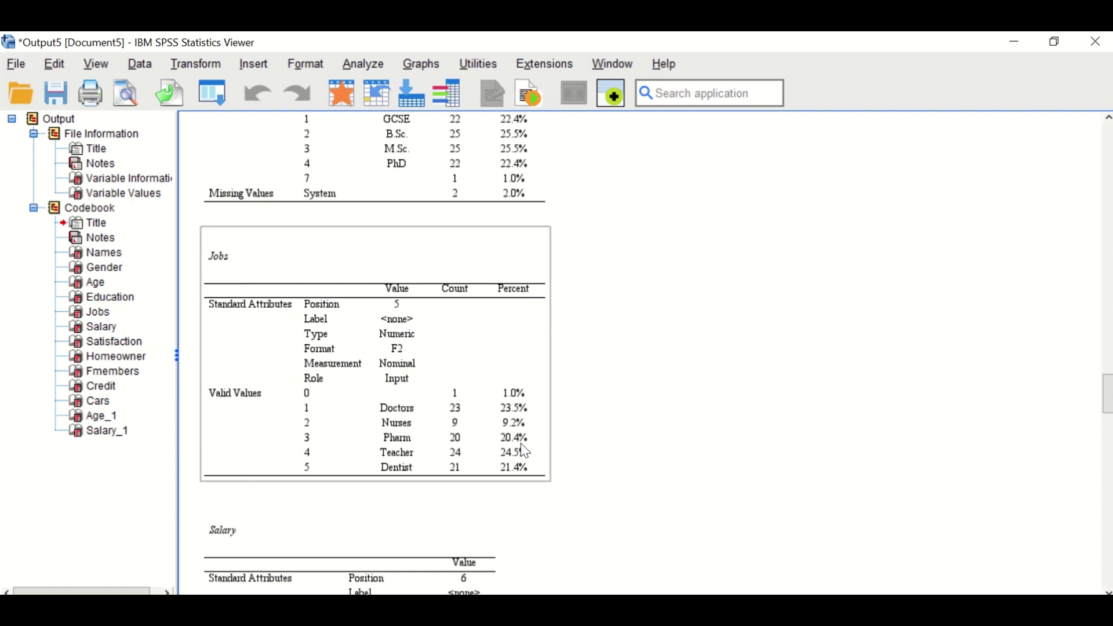
# Step: Examine the Codebook tables for Salary, Satisfaction and Homeowner, checking summary statistics, missing values and codes without a label
pyautogui.scroll(-5, 517, 441)
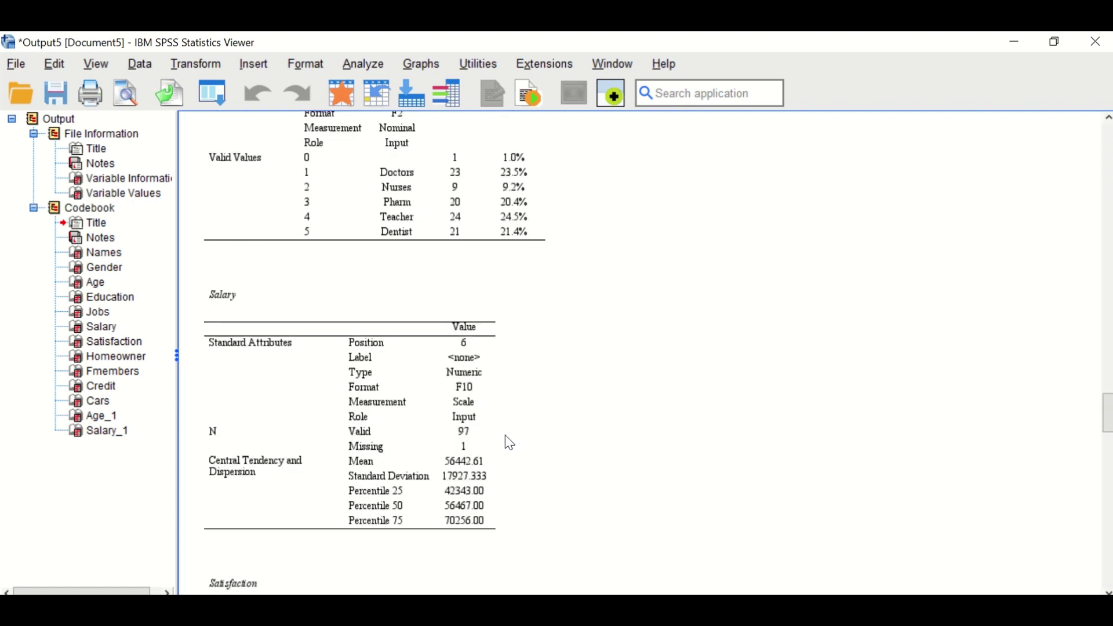
pyautogui.click(499, 434)
pyautogui.scroll(-2, 496, 427)
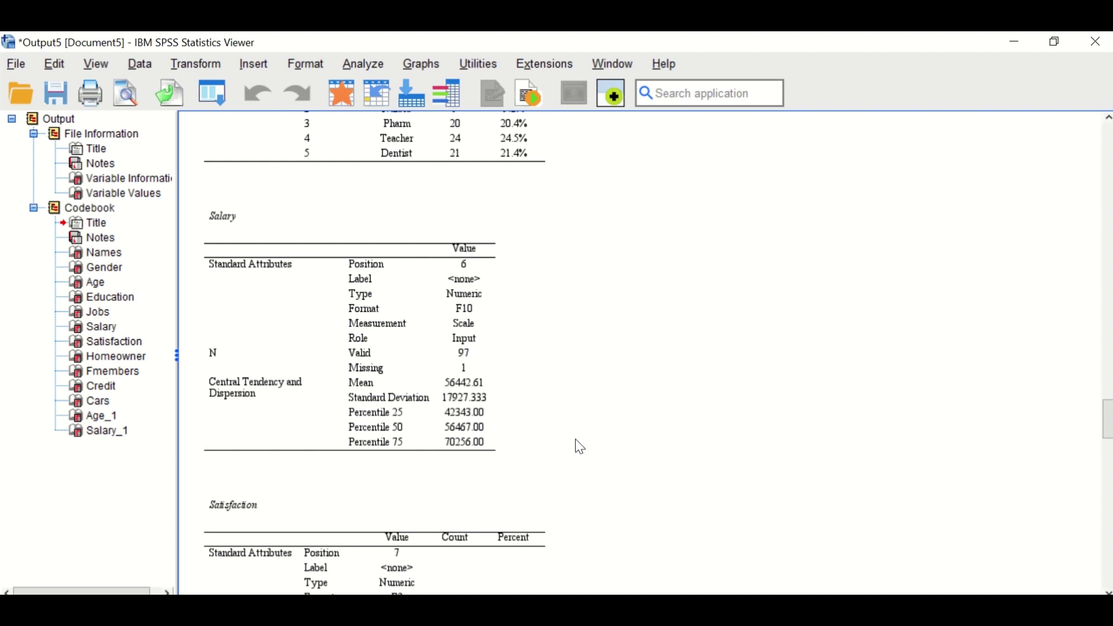
pyautogui.scroll(-5, 574, 442)
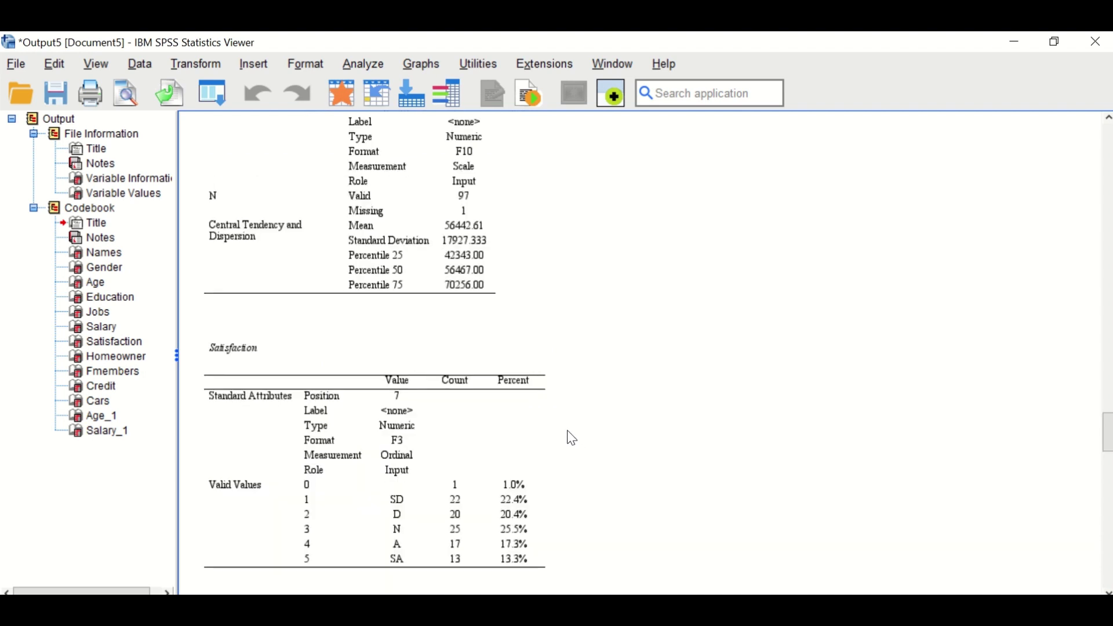
pyautogui.scroll(-2, 571, 440)
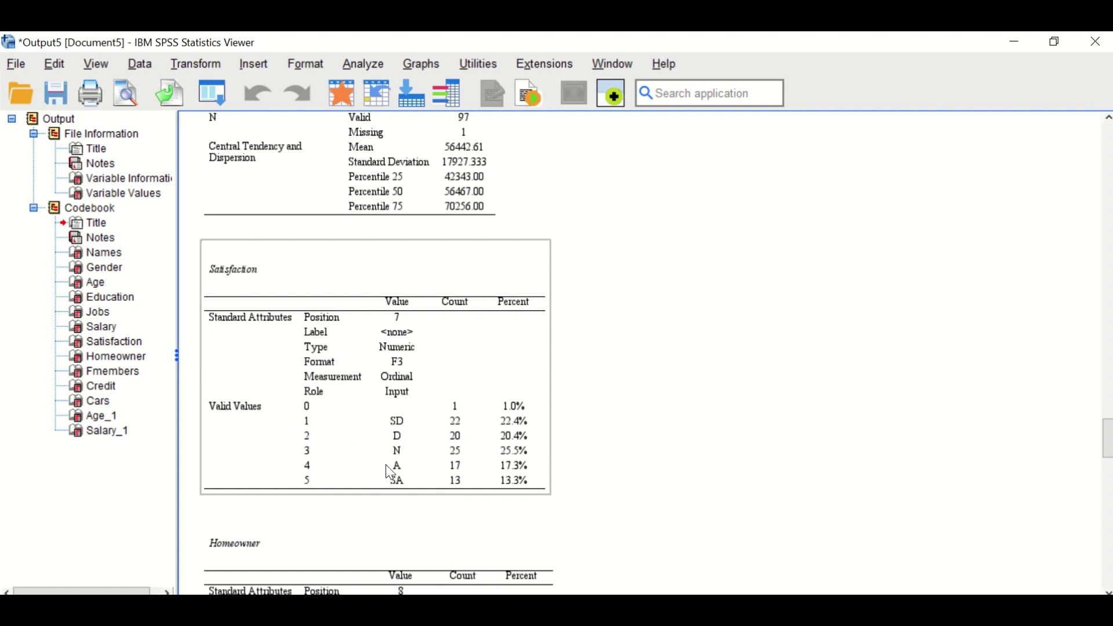
pyautogui.click(401, 505)
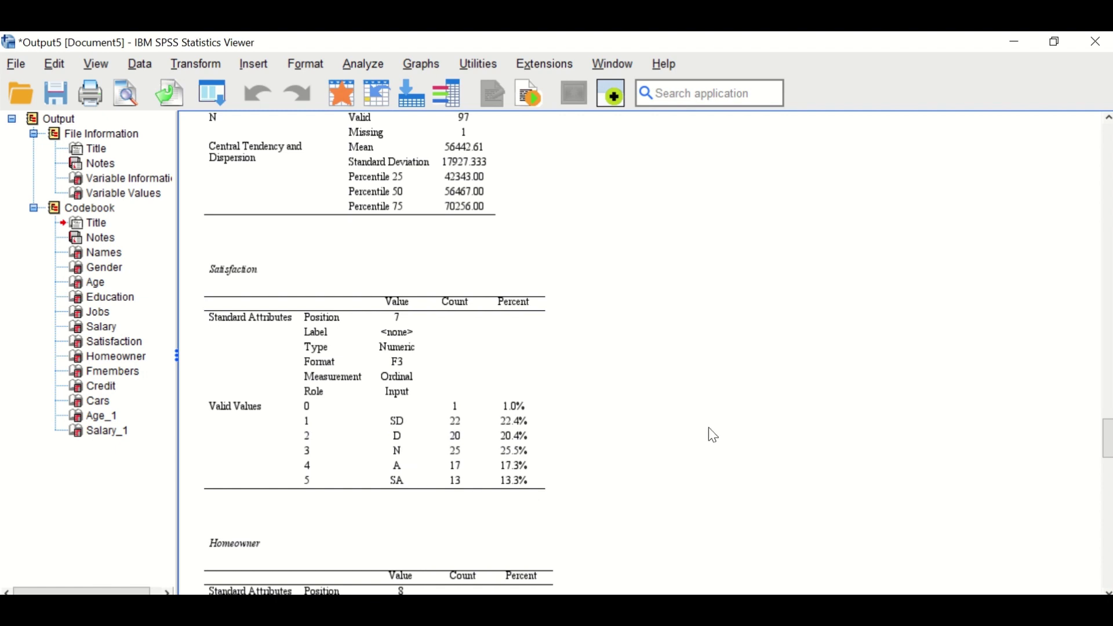
pyautogui.scroll(-8, 688, 398)
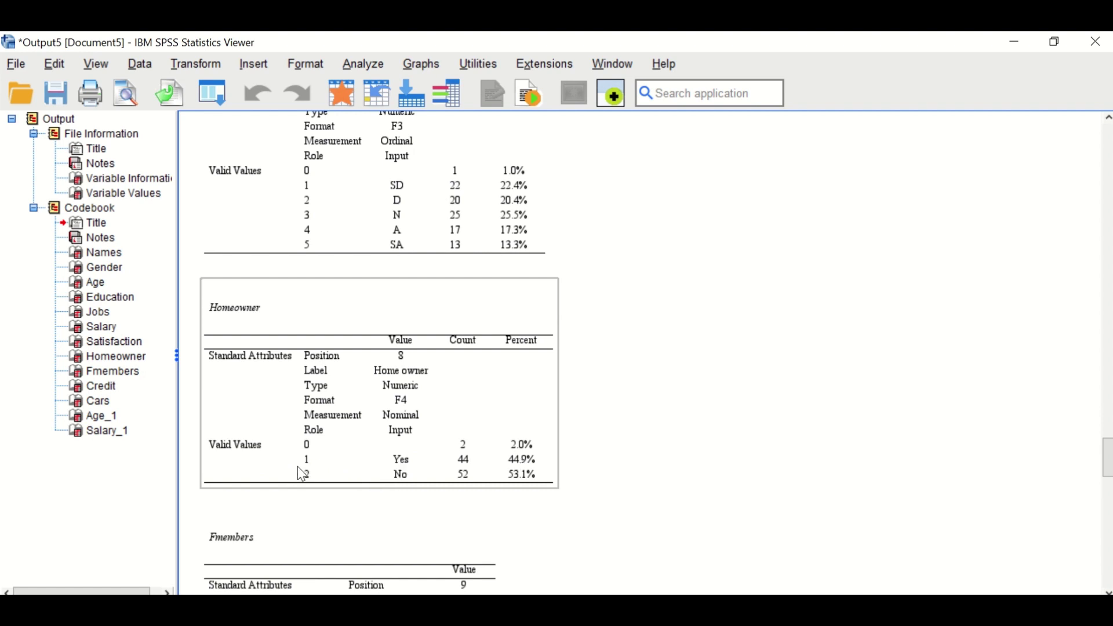
# Step: Examine the Codebook tables for Fmembers, Credit, Cars and Age_1, including valid and missing counts, mean, standard deviation and percentiles
pyautogui.scroll(-6, 614, 373)
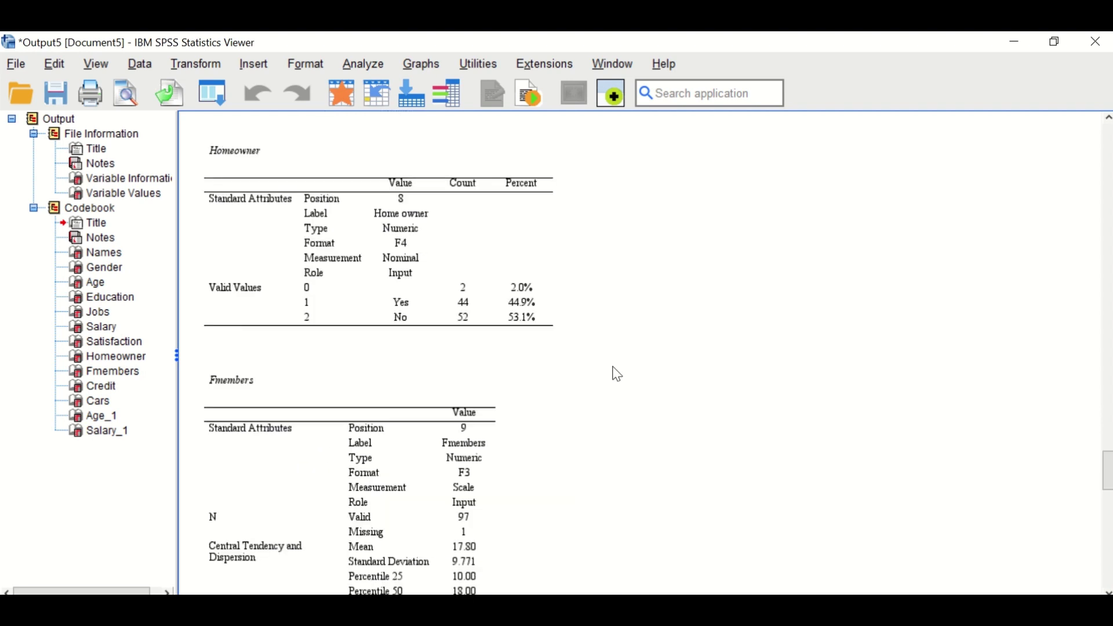
pyautogui.scroll(-3, 617, 374)
pyautogui.click(306, 371)
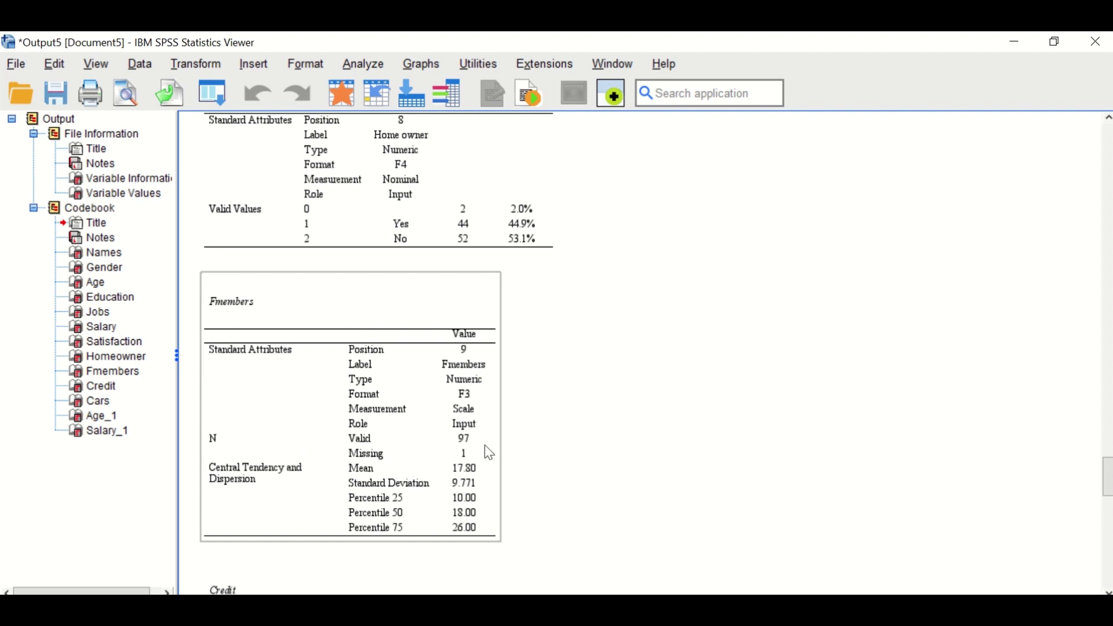
pyautogui.click(628, 468)
pyautogui.click(321, 473)
pyautogui.scroll(-4, 503, 497)
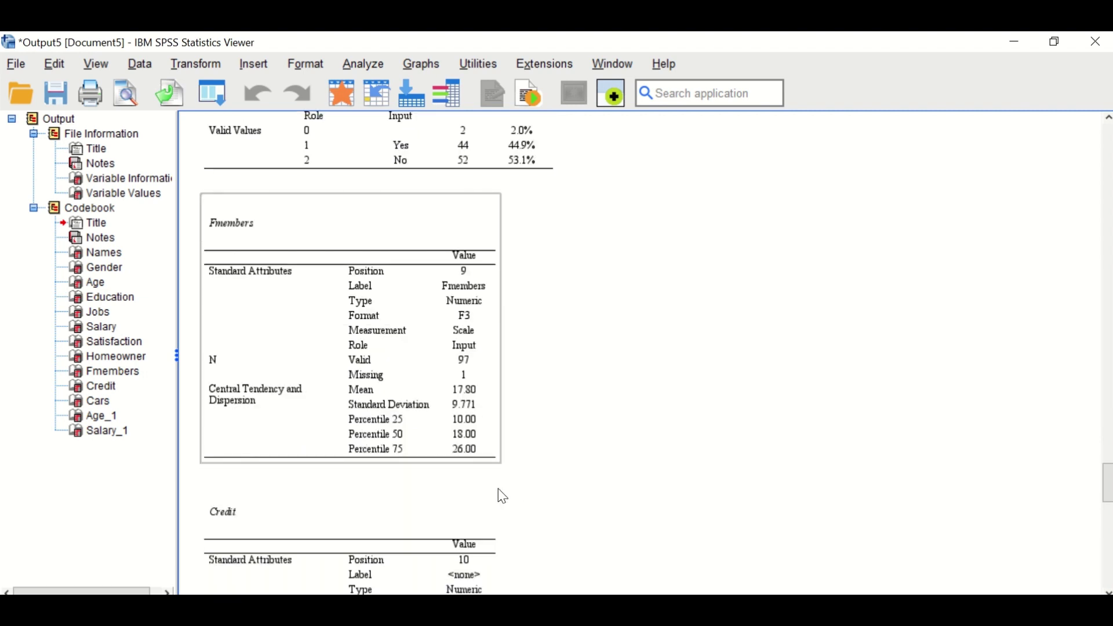
pyautogui.scroll(-2, 503, 497)
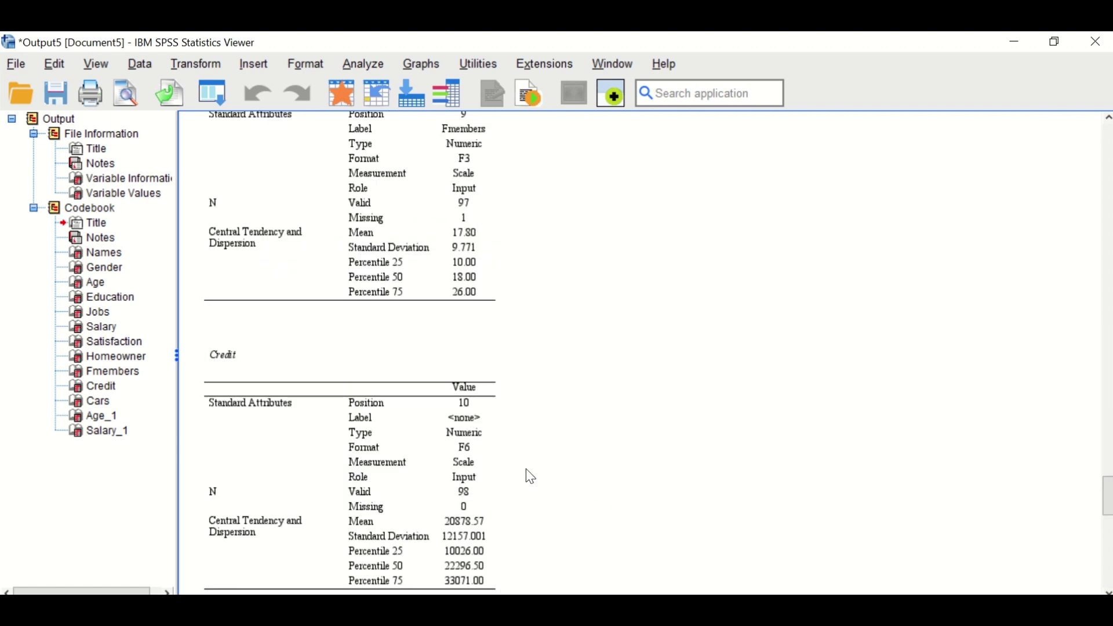
pyautogui.scroll(-2, 526, 477)
pyautogui.click(484, 444)
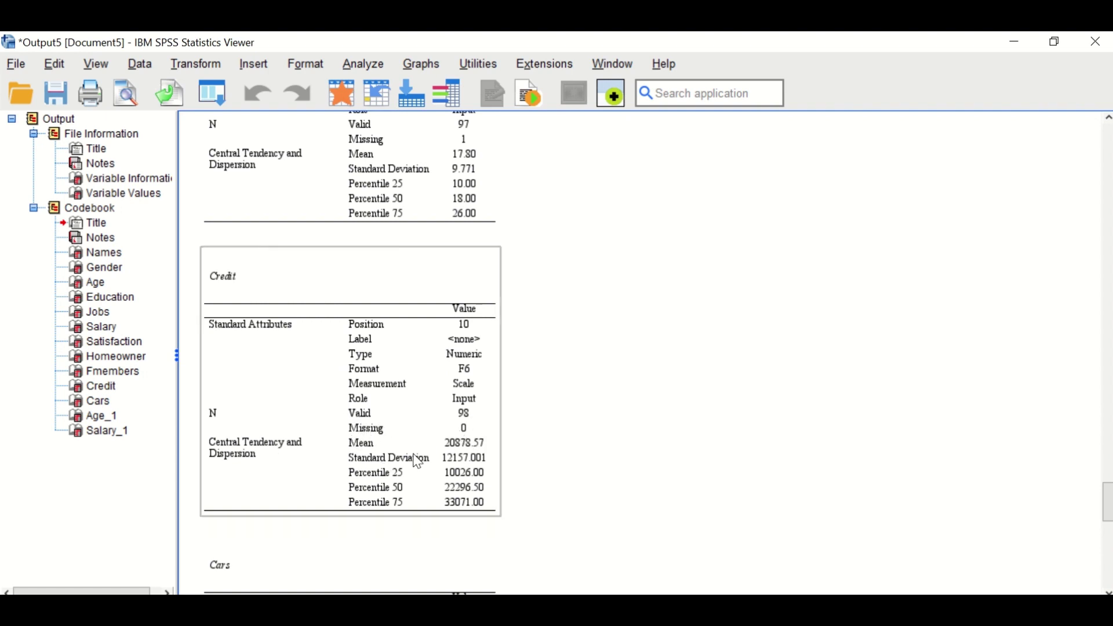
pyautogui.scroll(-3, 394, 452)
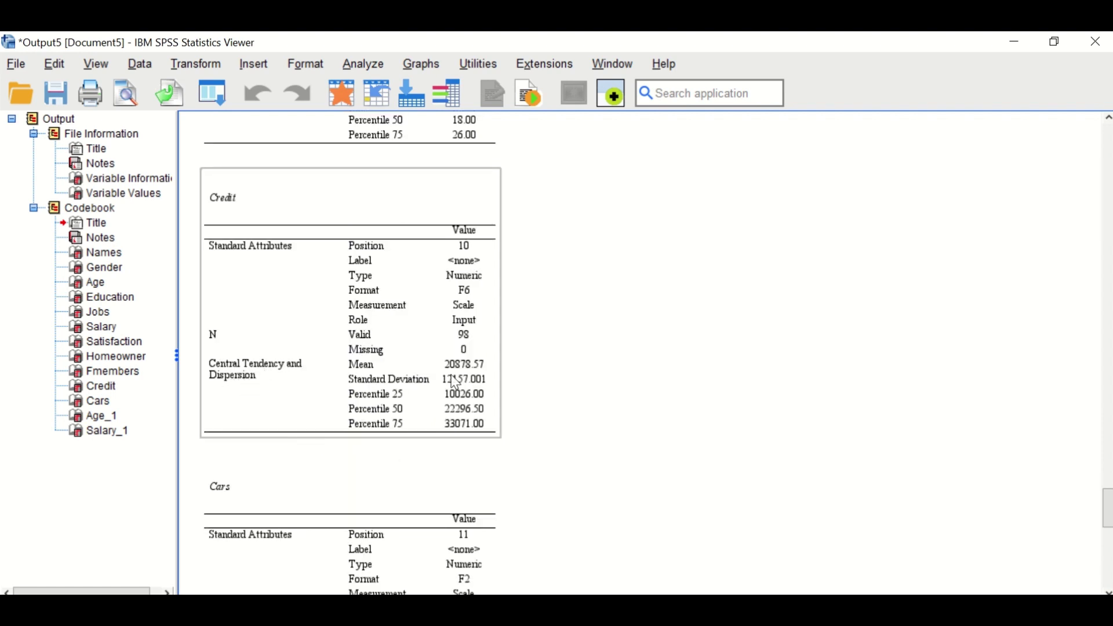
pyautogui.scroll(-3, 442, 437)
pyautogui.scroll(-6, 229, 447)
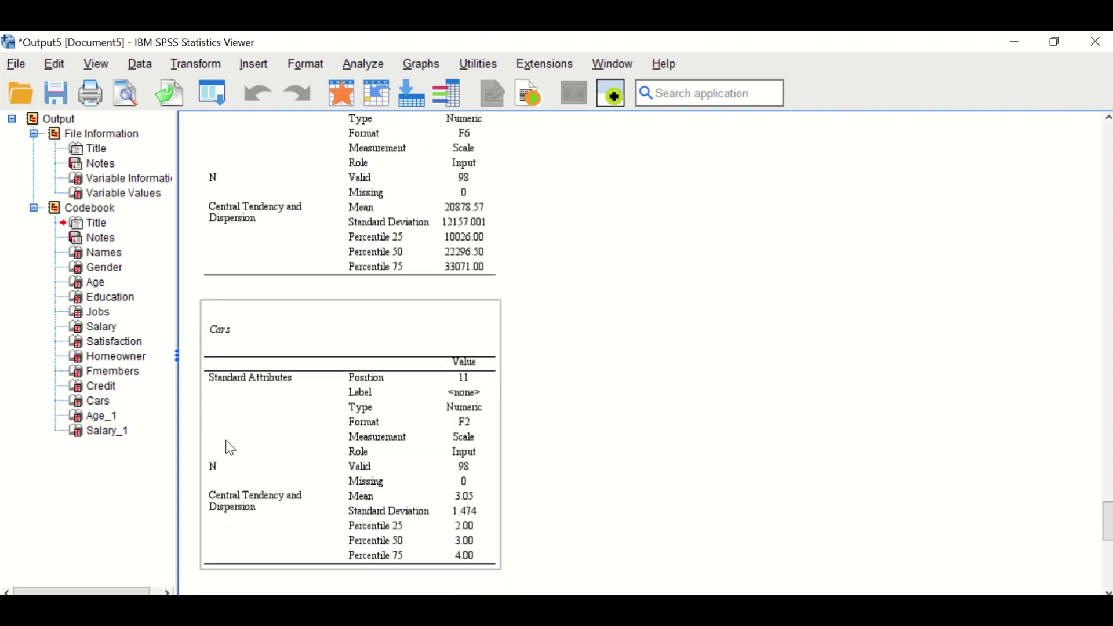
pyautogui.click(488, 374)
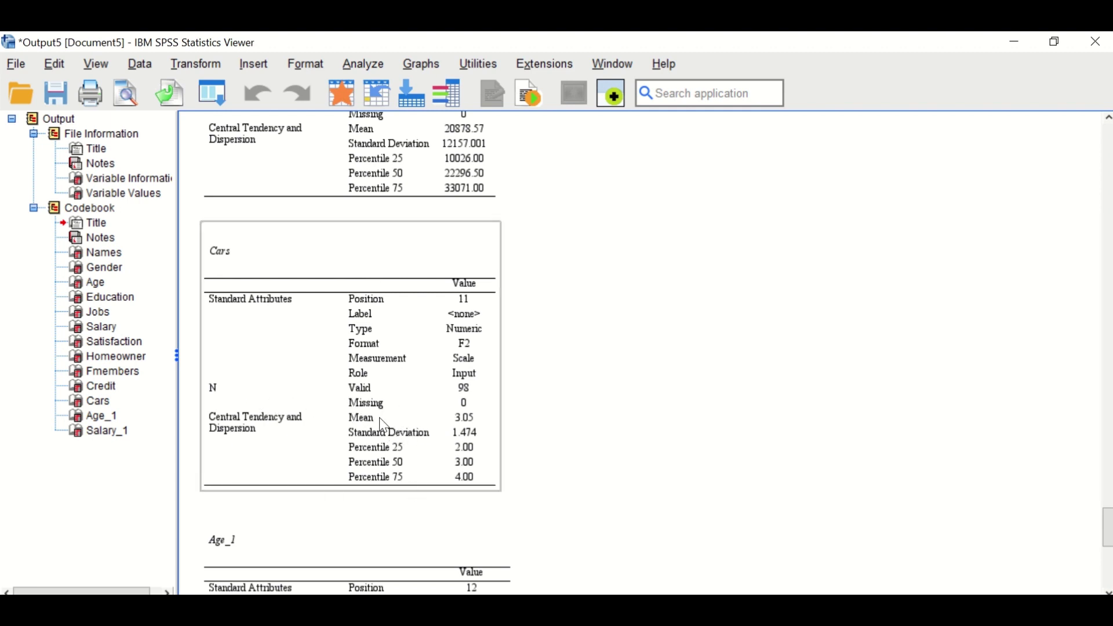
pyautogui.click(561, 468)
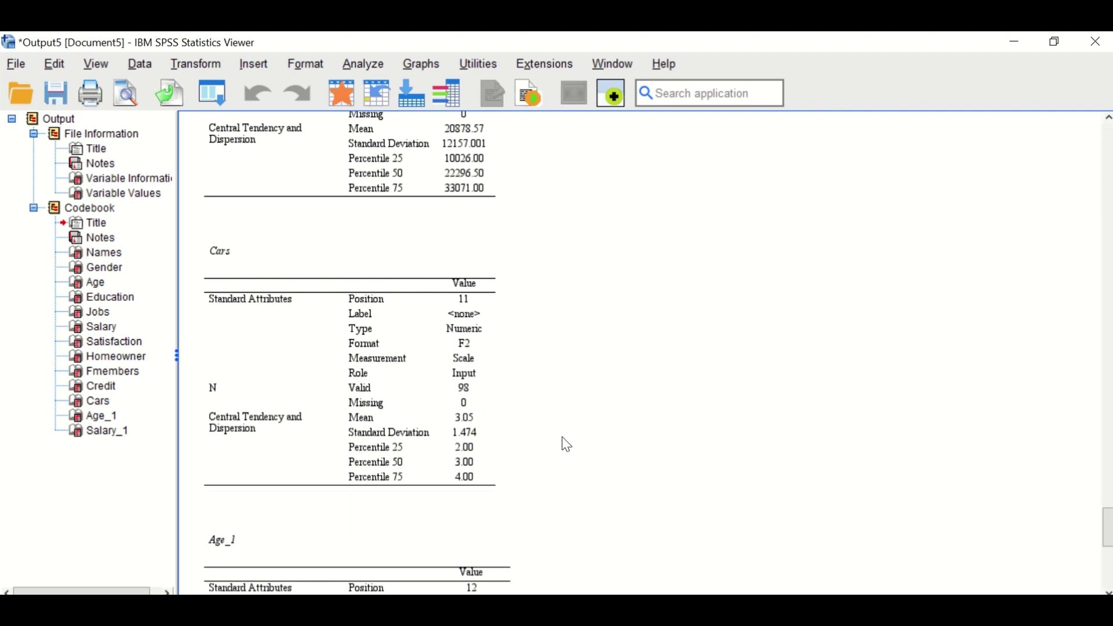
pyautogui.scroll(-3, 554, 437)
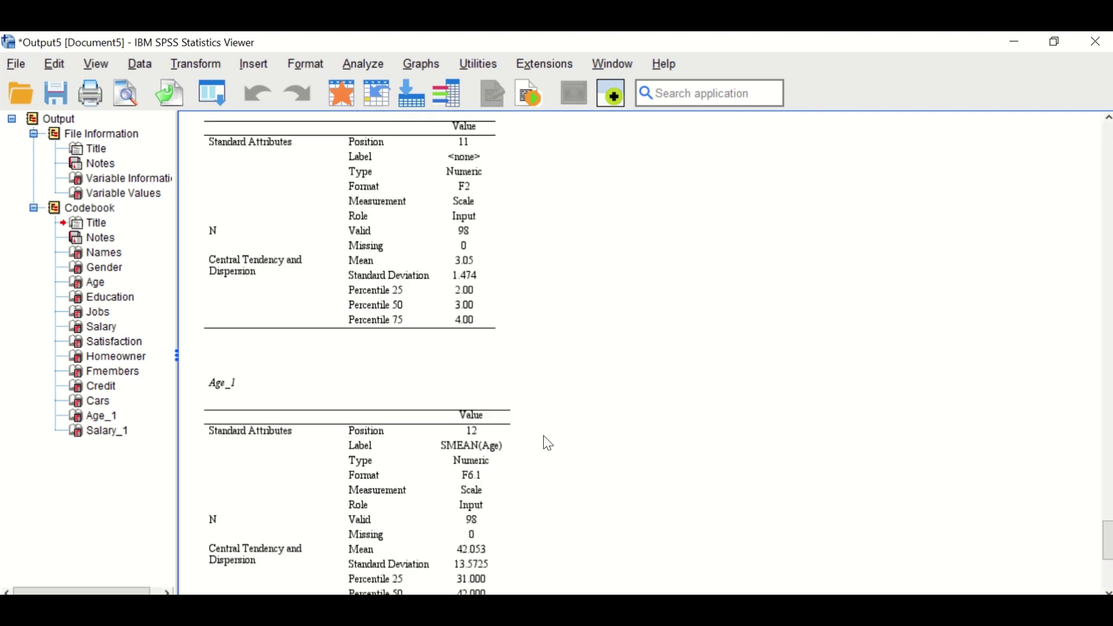